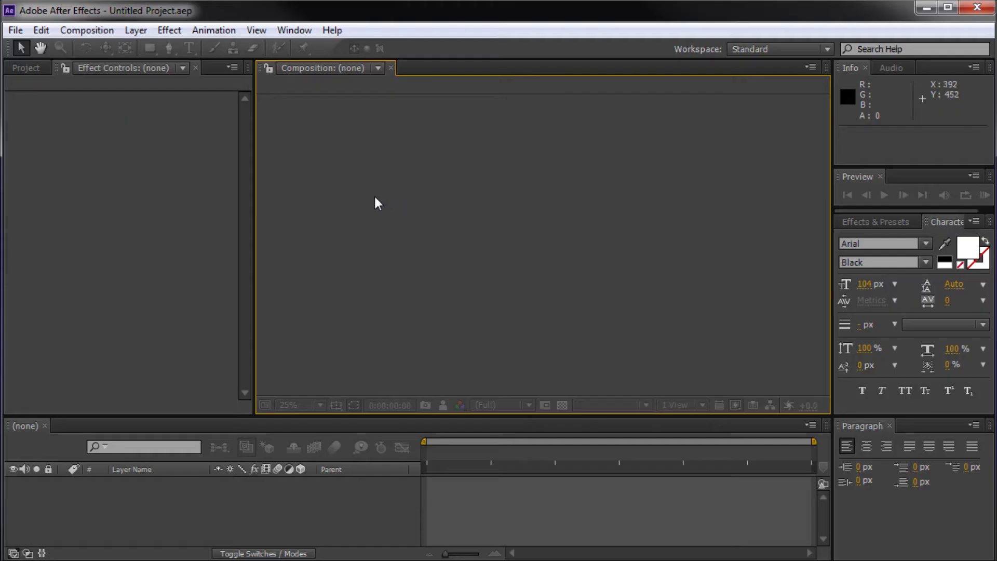
Create a new composition, keeping the default Comp 1 settings
{"action": "left_click", "coordinate": [80, 33]}
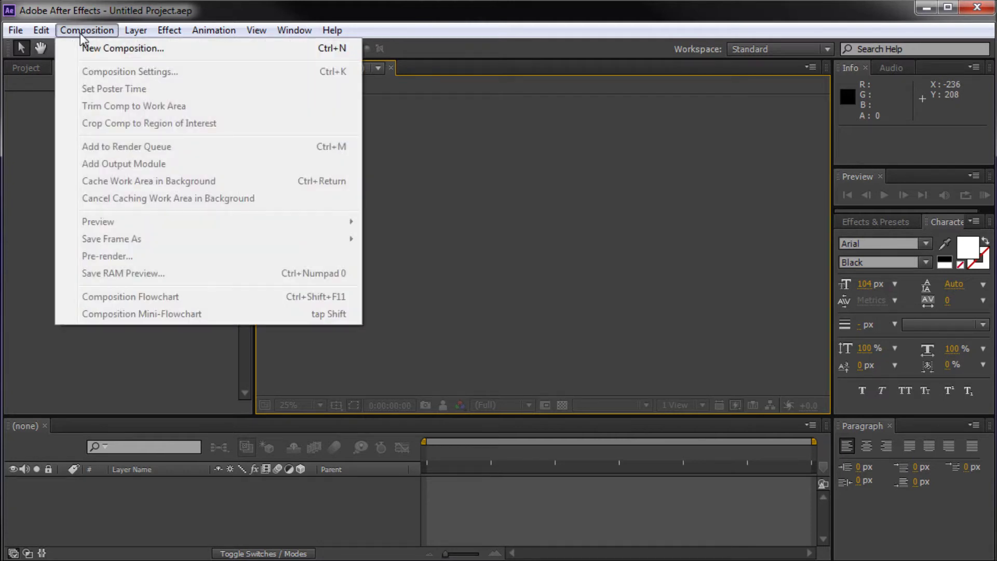
{"action": "left_click", "coordinate": [84, 48]}
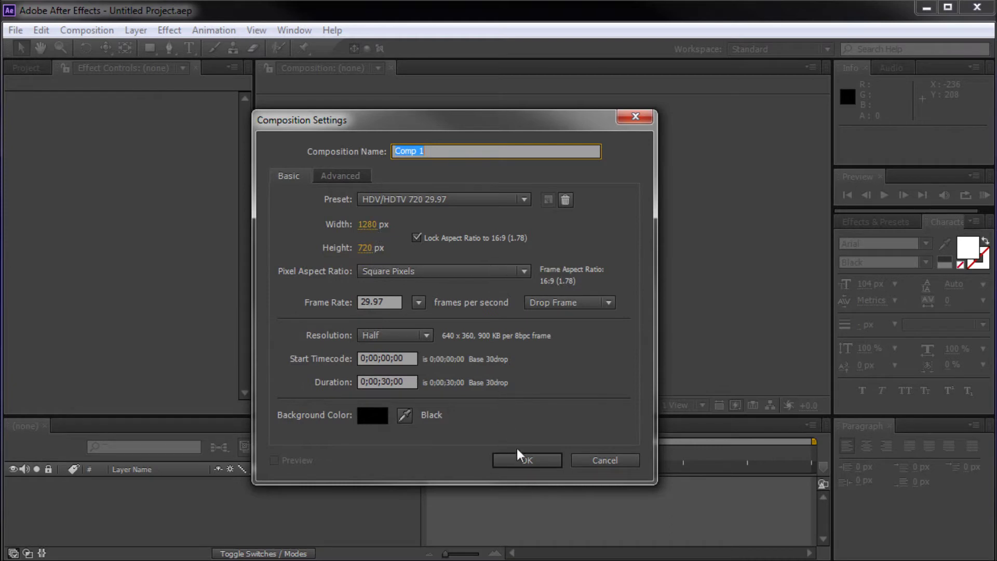
{"action": "left_click", "coordinate": [526, 460]}
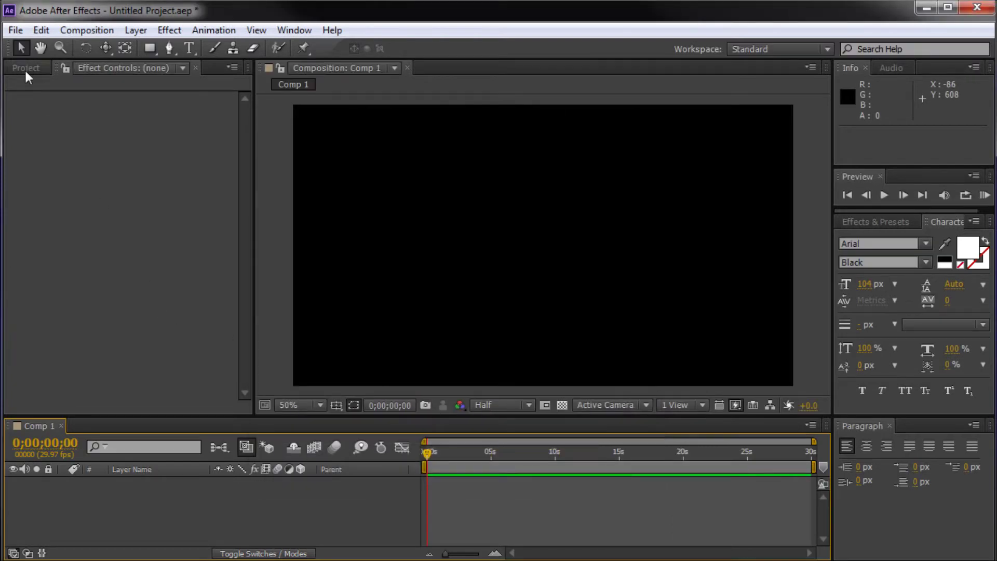
Import MVI_0144.MOV into the project and add it to Comp 1 as a layer
{"action": "left_click", "coordinate": [25, 68]}
{"action": "double_click", "coordinate": [83, 253]}
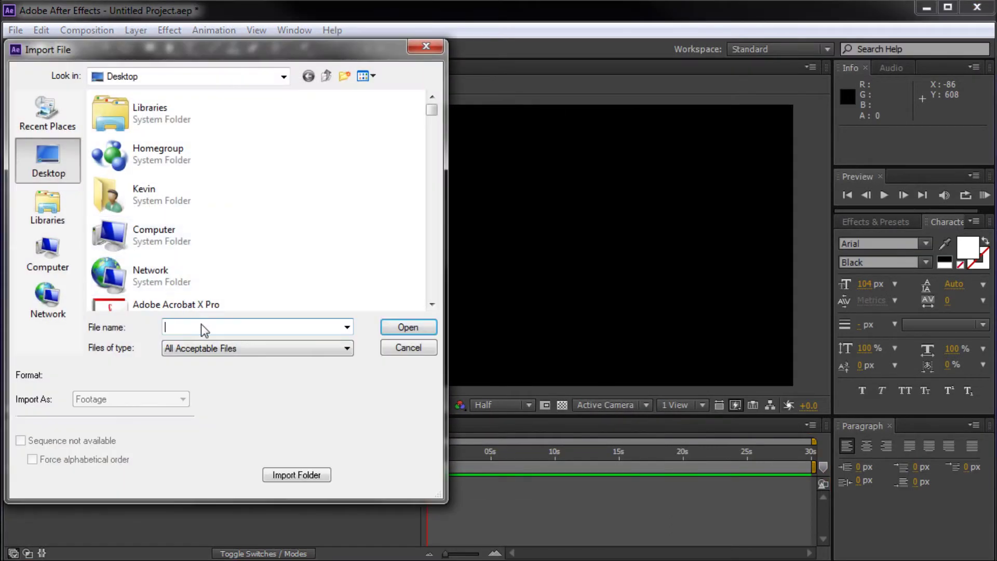
{"action": "type", "text": "MVI"}
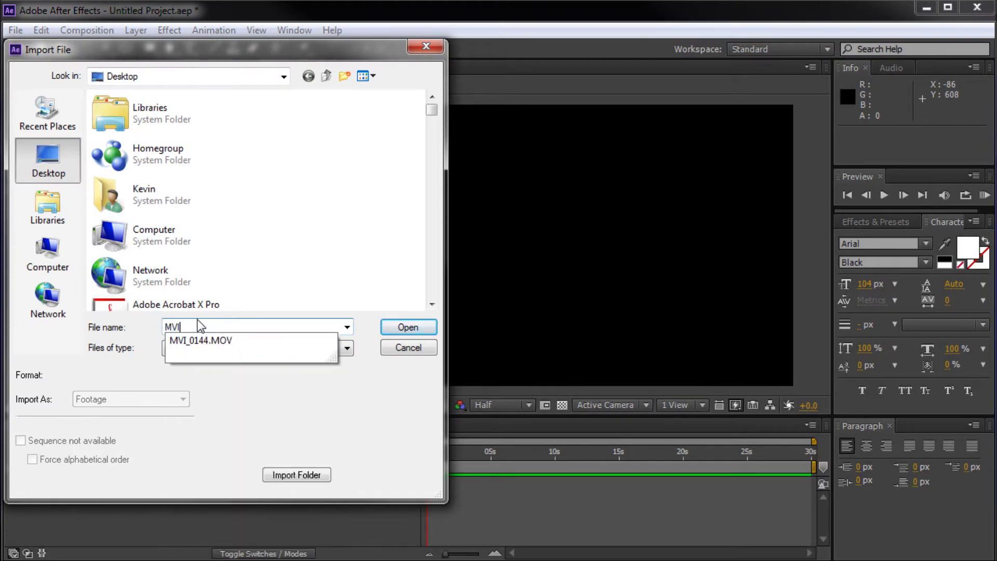
{"action": "left_click", "coordinate": [252, 342]}
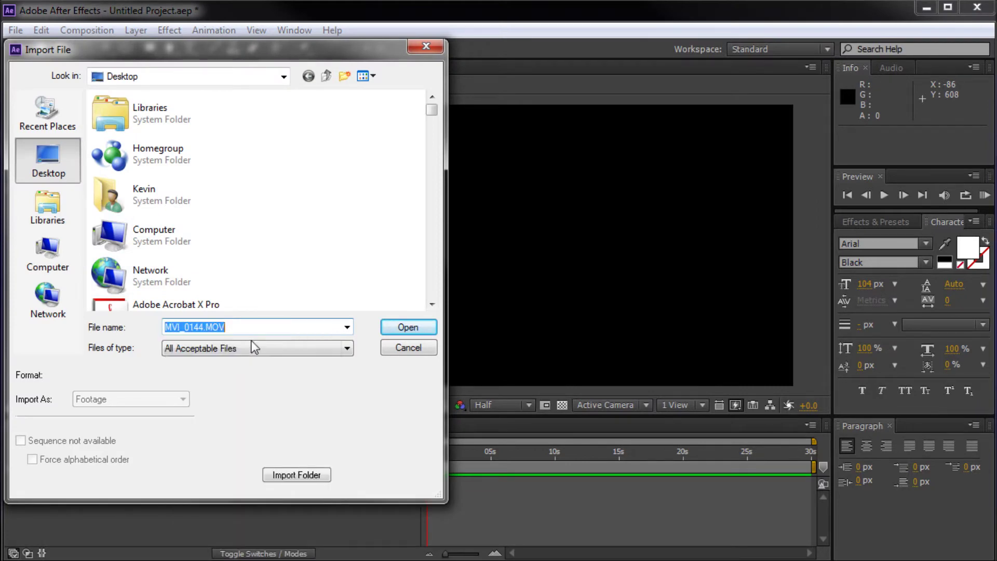
{"action": "left_click", "coordinate": [391, 334]}
{"action": "left_click_drag", "start_coordinate": [66, 225], "coordinate": [155, 493]}
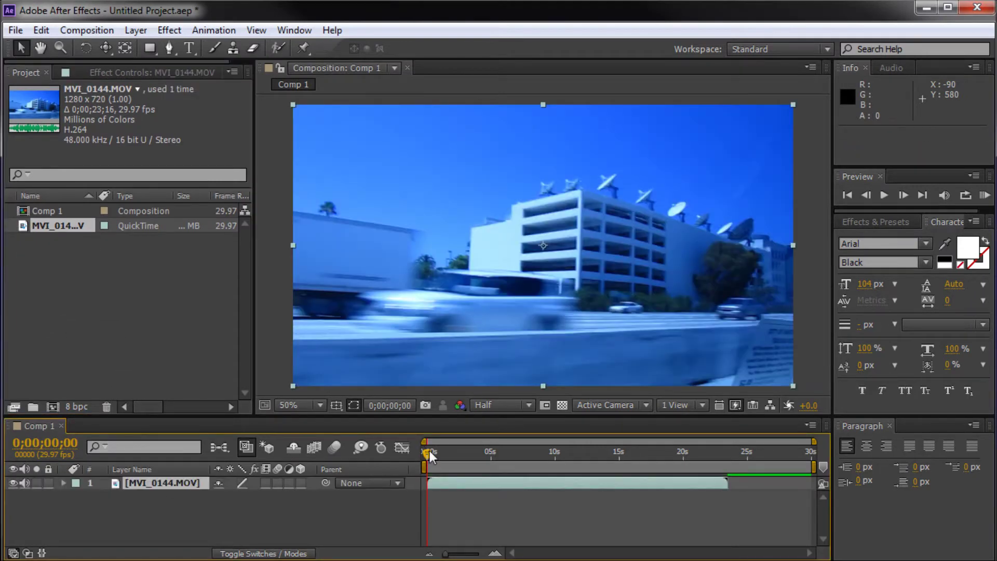
Scrub forward and back through the MVI_0144.MOV layer to preview the highway footage
{"action": "left_click_drag", "start_coordinate": [429, 452], "coordinate": [445, 469]}
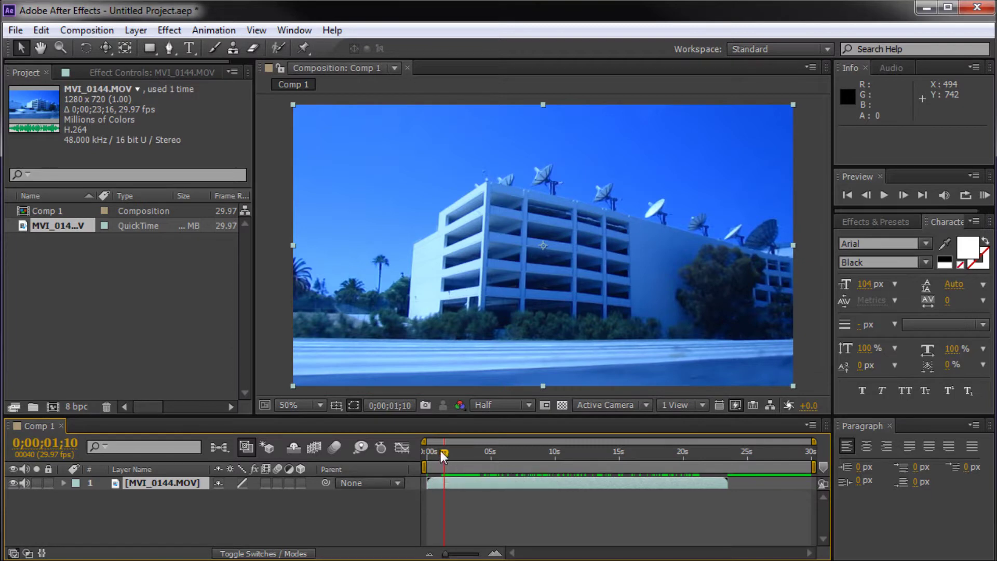
{"action": "left_click_drag", "start_coordinate": [442, 451], "coordinate": [474, 454]}
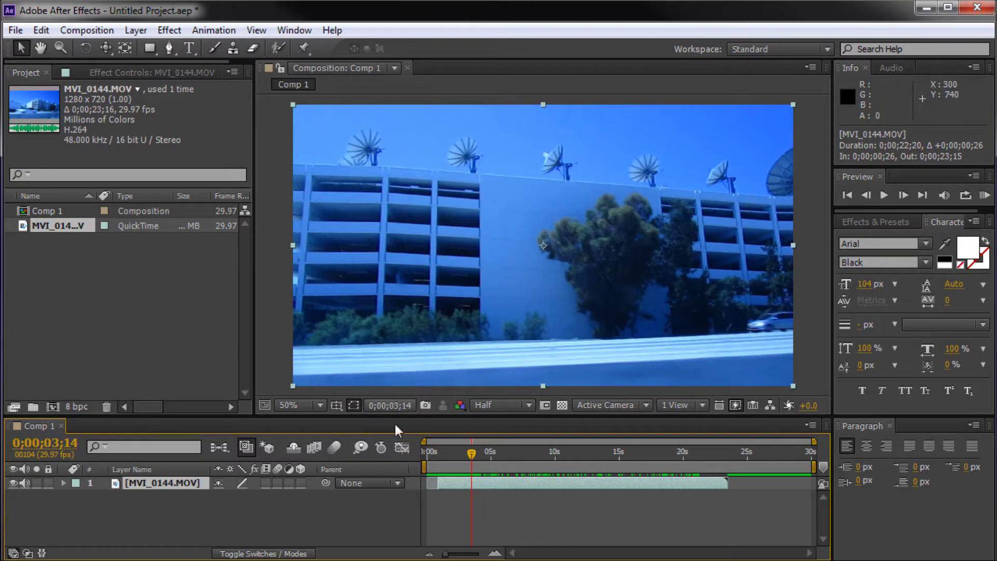
Trim the clip's out-point to about five seconds and review the frames before it
{"action": "left_click_drag", "start_coordinate": [471, 453], "coordinate": [500, 456]}
{"action": "left_click_drag", "start_coordinate": [718, 485], "coordinate": [495, 486]}
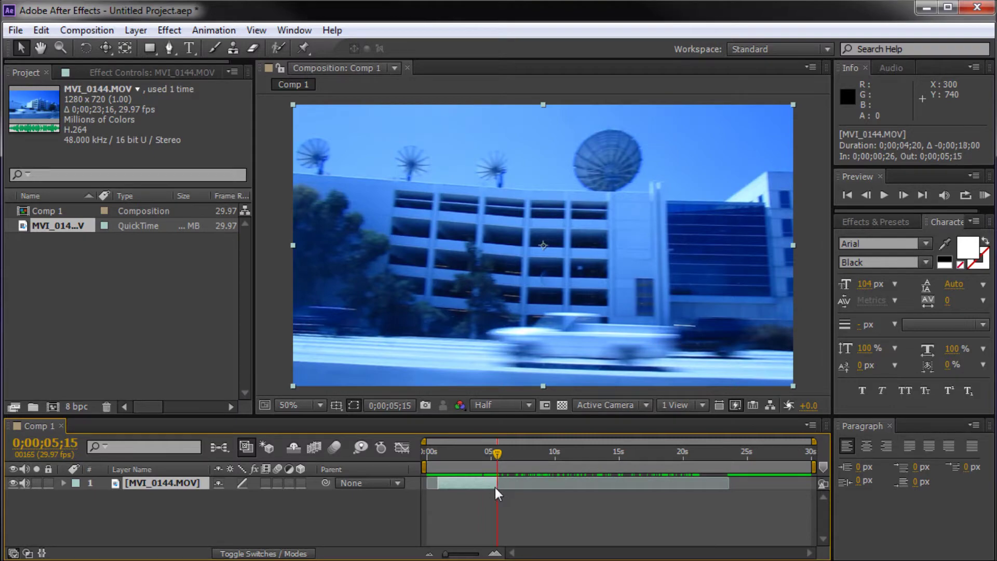
{"action": "left_click_drag", "start_coordinate": [497, 453], "coordinate": [423, 450]}
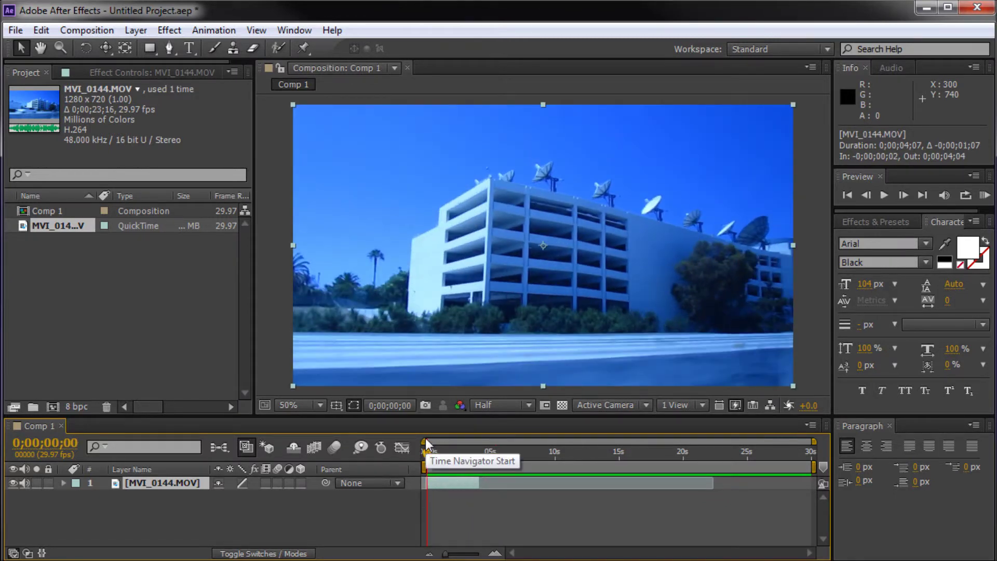
{"action": "left_click", "coordinate": [864, 222]}
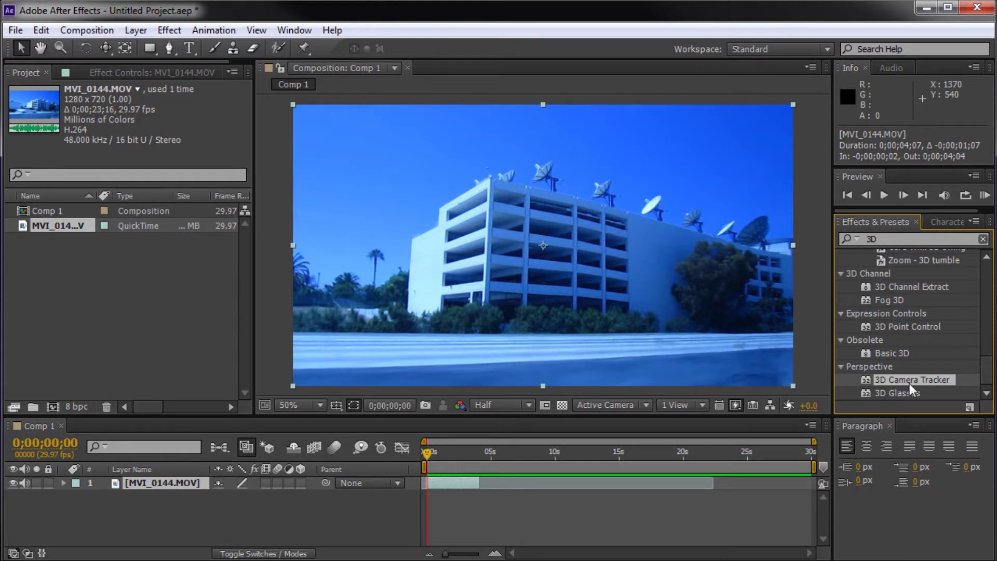
Apply Effect > Perspective > 3D Camera Tracker to the MVI_0144.MOV layer
{"action": "left_click", "coordinate": [188, 514]}
{"action": "left_click", "coordinate": [158, 477]}
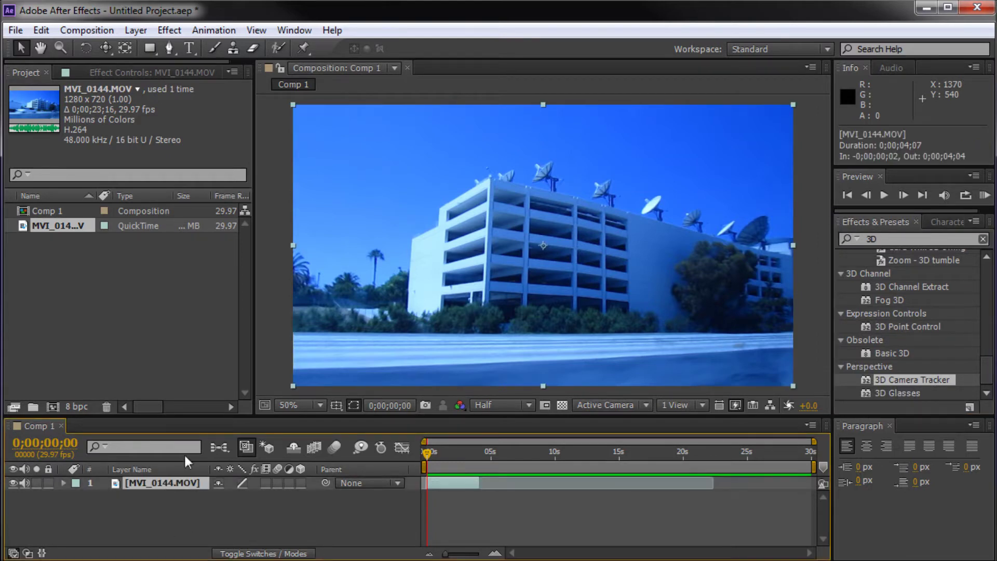
{"action": "left_click", "coordinate": [179, 35]}
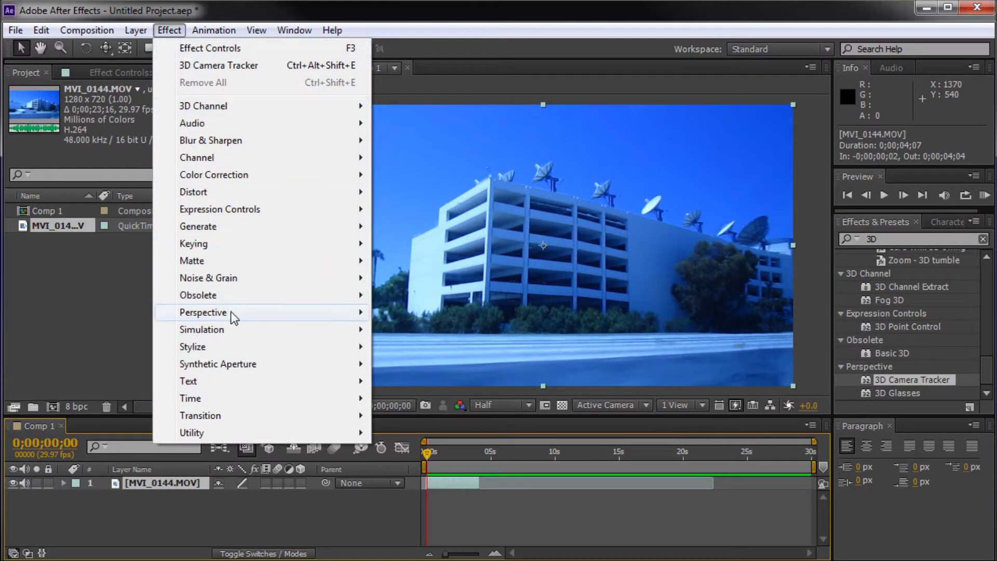
{"action": "mouse_move", "coordinate": [231, 311]}
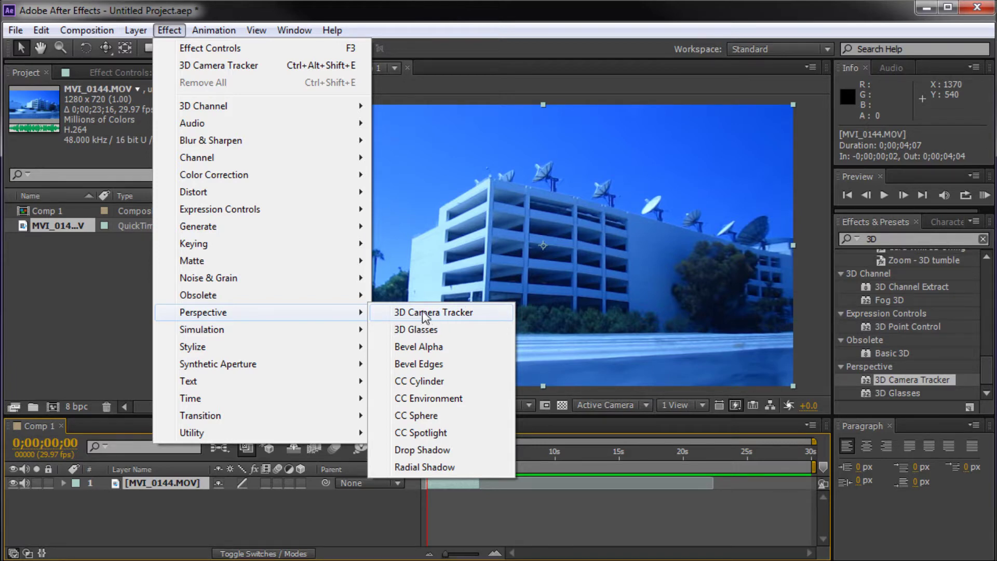
{"action": "left_click", "coordinate": [455, 311]}
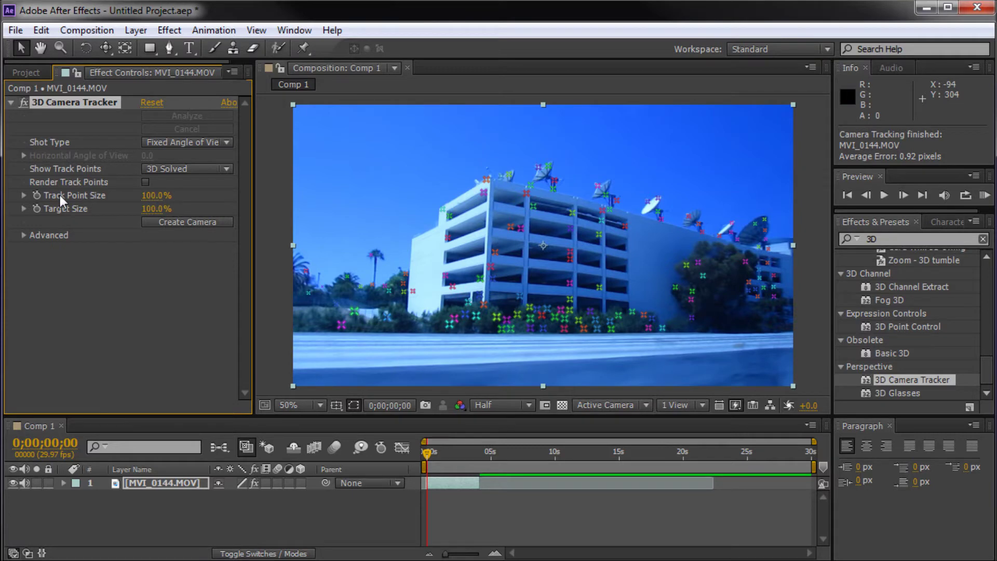
Raise the 3D Camera Tracker's Track Point Size to 124% in Effect Controls
{"action": "left_click_drag", "start_coordinate": [144, 196], "coordinate": [158, 196]}
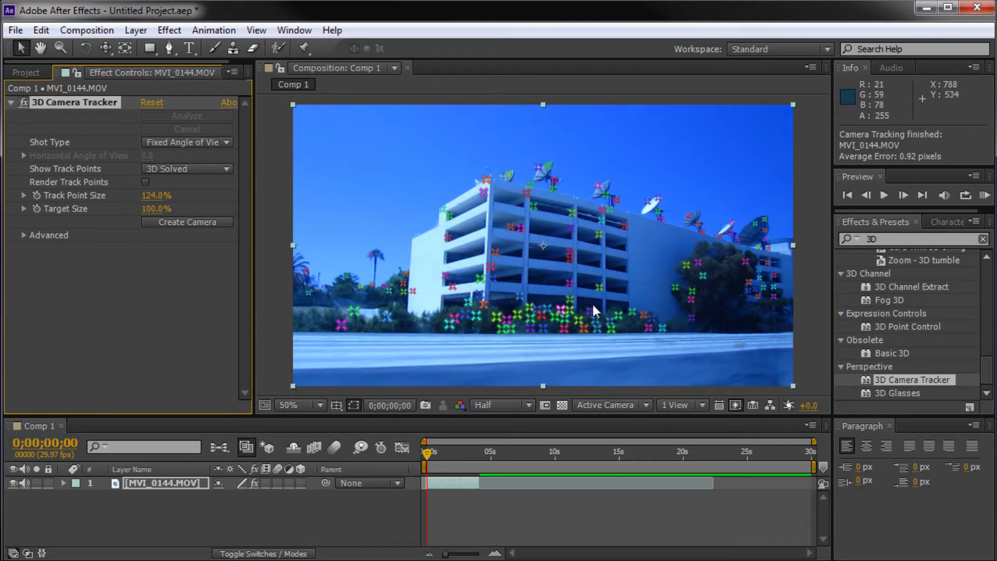
{"action": "scroll", "coordinate": [627, 264], "scroll_direction": "up", "scroll_amount": 2}
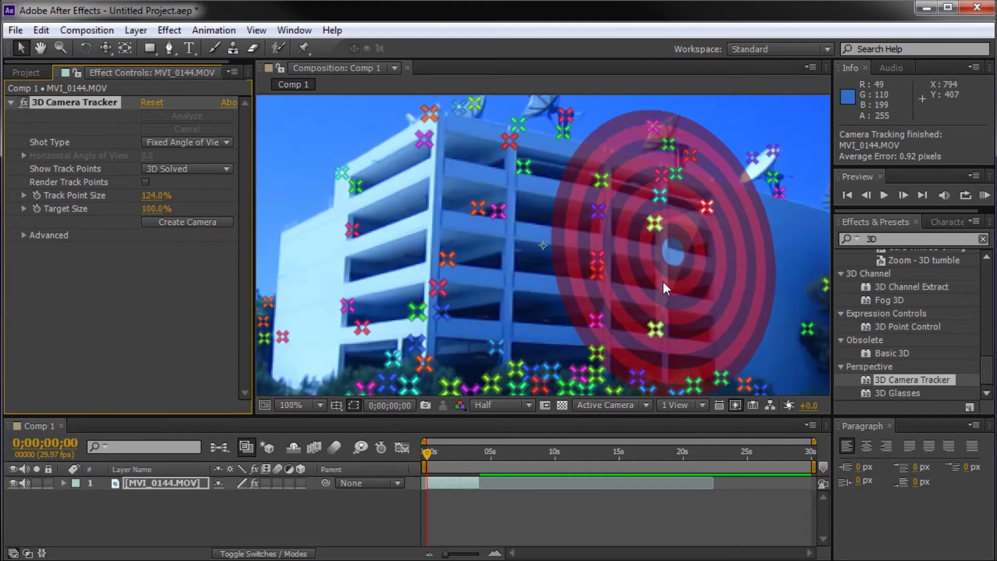
{"action": "scroll", "coordinate": [624, 271], "scroll_direction": "down", "scroll_amount": 2}
{"action": "scroll", "coordinate": [612, 260], "scroll_direction": "up", "scroll_amount": 2}
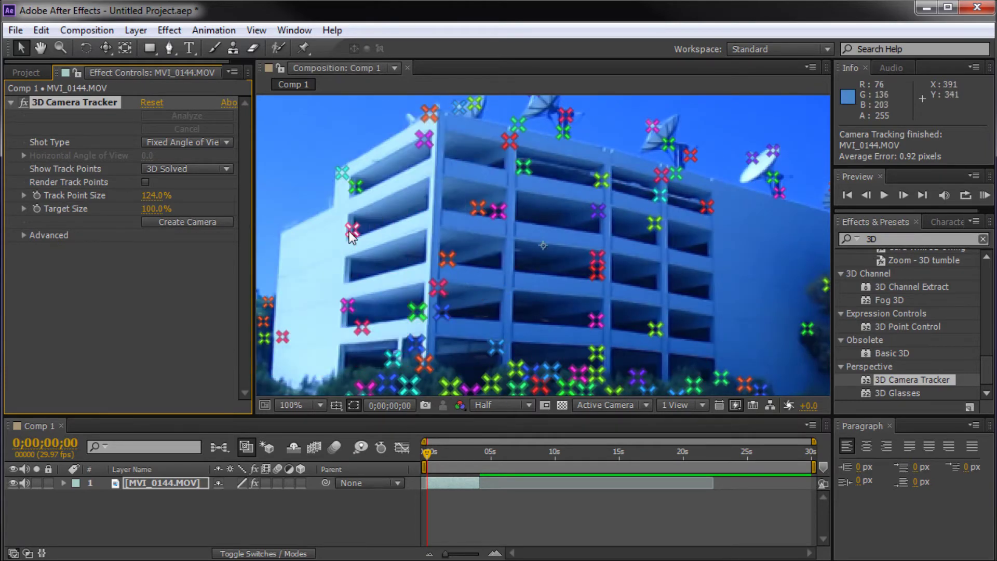
{"action": "scroll", "coordinate": [345, 242], "scroll_direction": "left", "scroll_amount": 5}
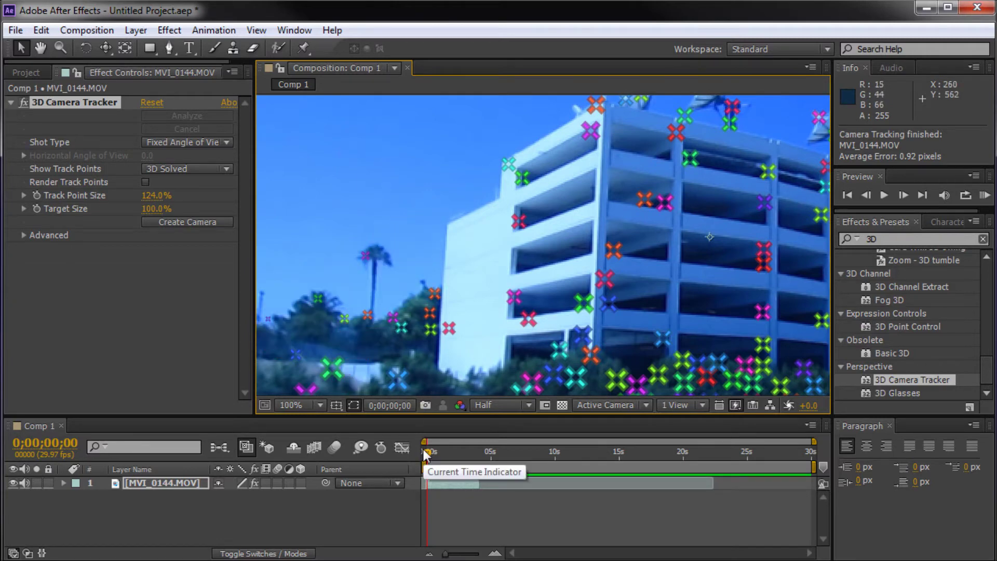
Scrub the tracked clip to about 0;00;02;15 while checking the solved track points
{"action": "left_click_drag", "start_coordinate": [427, 449], "coordinate": [430, 449]}
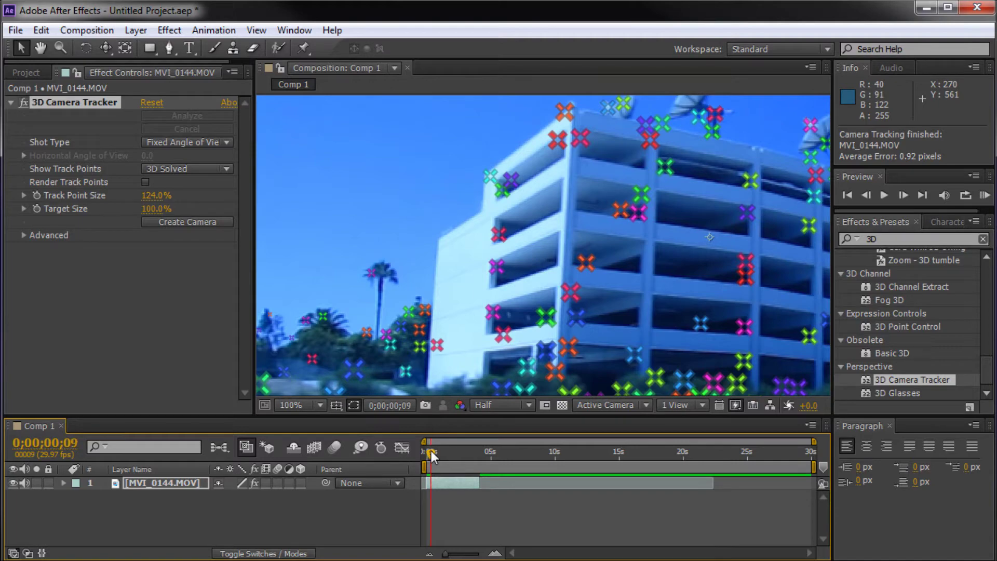
{"action": "left_click_drag", "start_coordinate": [431, 451], "coordinate": [444, 451]}
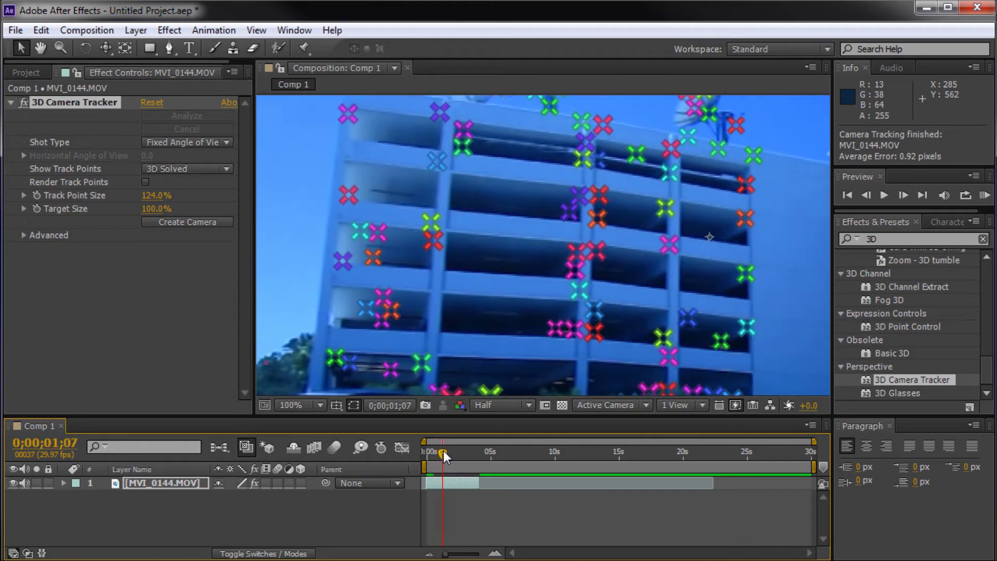
{"action": "scroll", "coordinate": [477, 282], "scroll_direction": "down", "scroll_amount": 2}
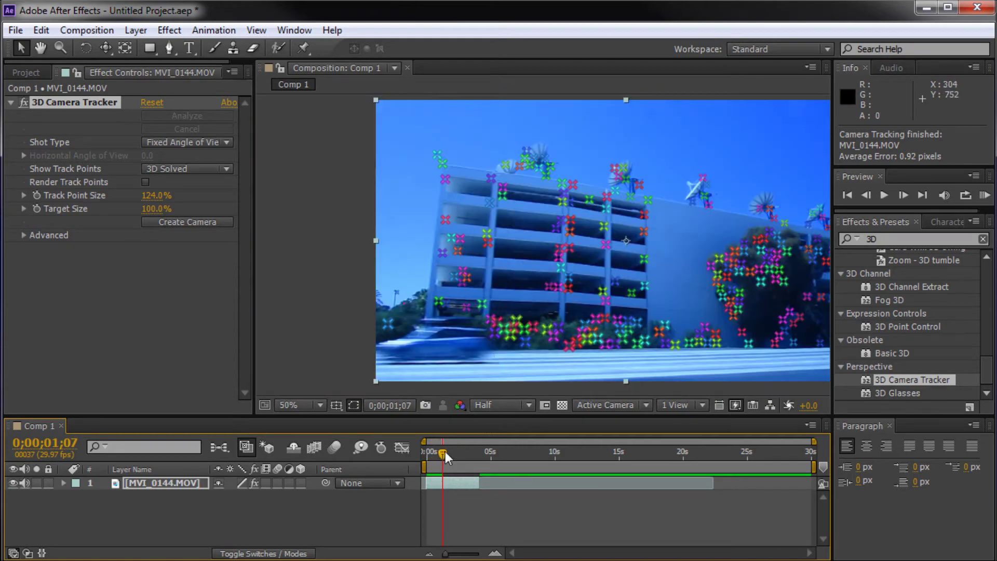
{"action": "left_click_drag", "start_coordinate": [445, 451], "coordinate": [425, 451]}
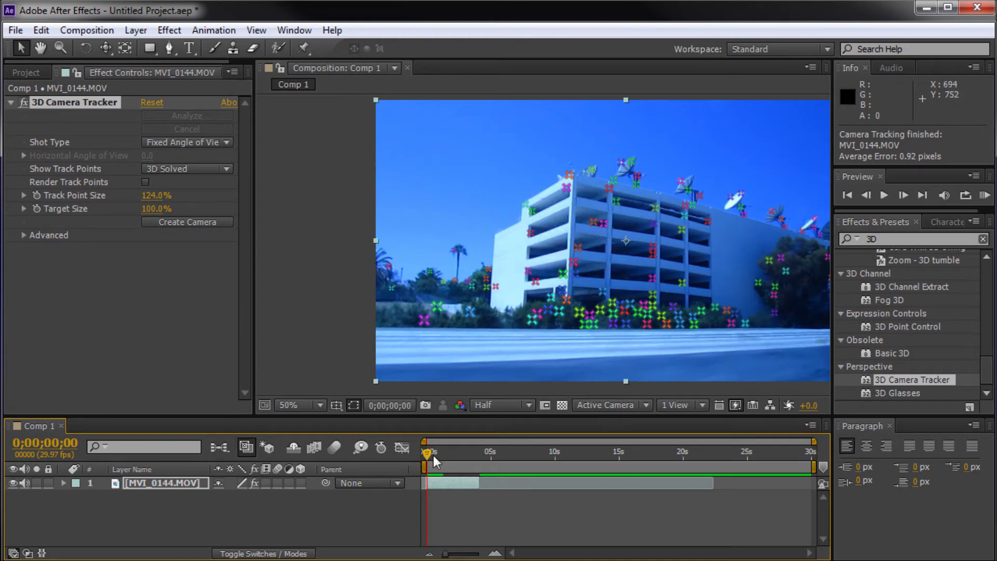
{"action": "left_click_drag", "start_coordinate": [433, 455], "coordinate": [442, 460]}
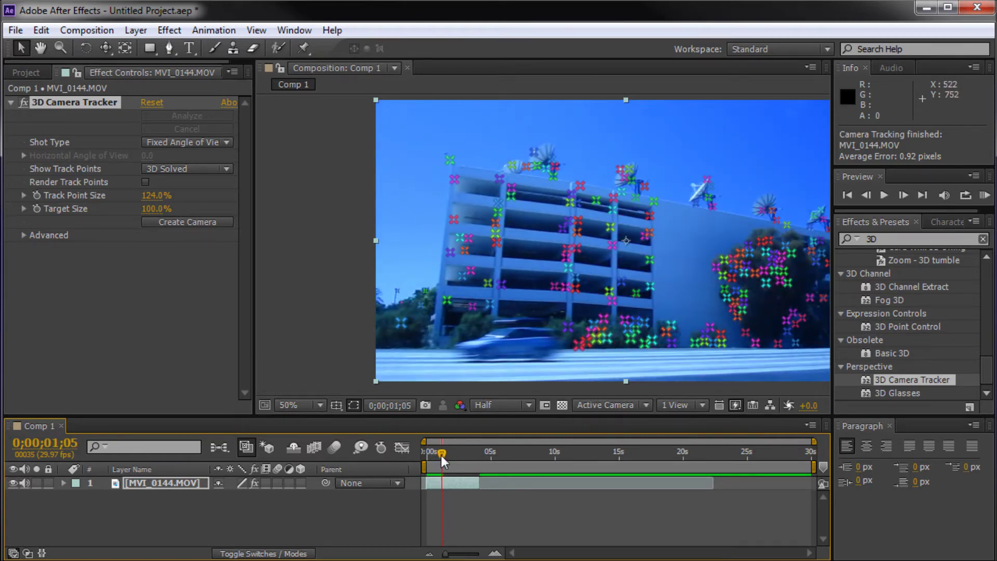
{"action": "left_click_drag", "start_coordinate": [441, 455], "coordinate": [459, 458]}
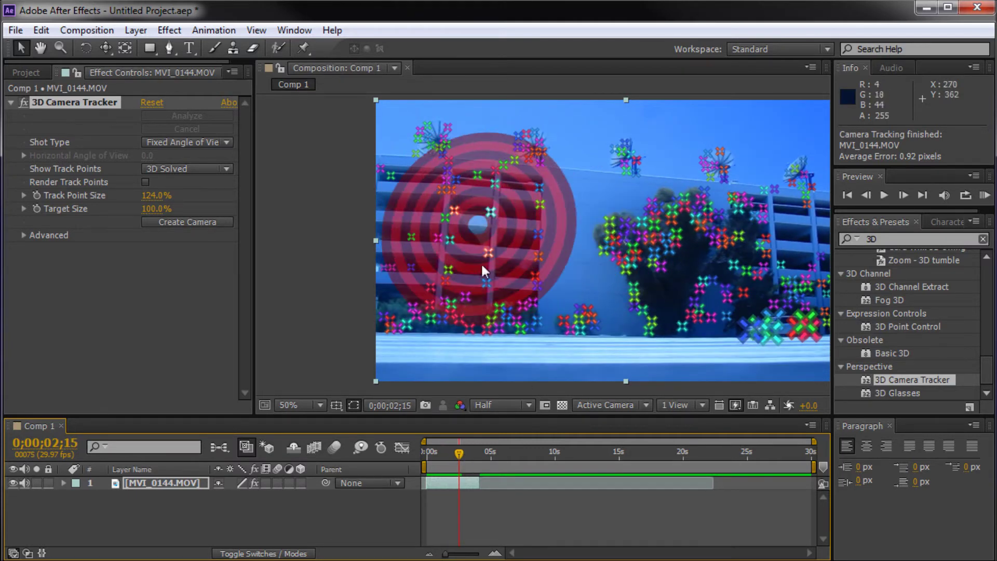
Pan the view, return to 0;00;02;00, and select track points on the flat building wall
{"action": "key", "text": "space"}
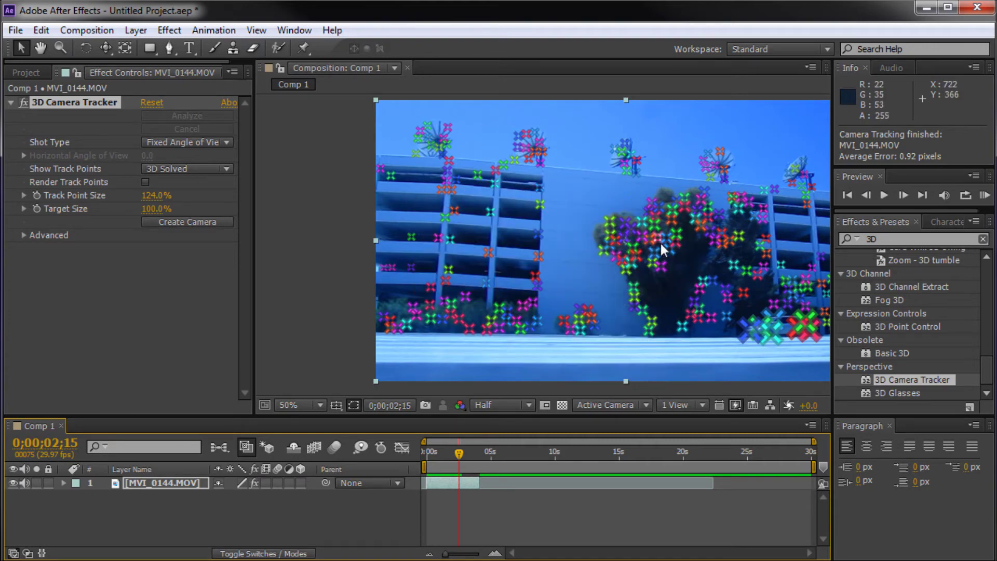
{"action": "left_click_drag", "start_coordinate": [660, 242], "coordinate": [582, 219]}
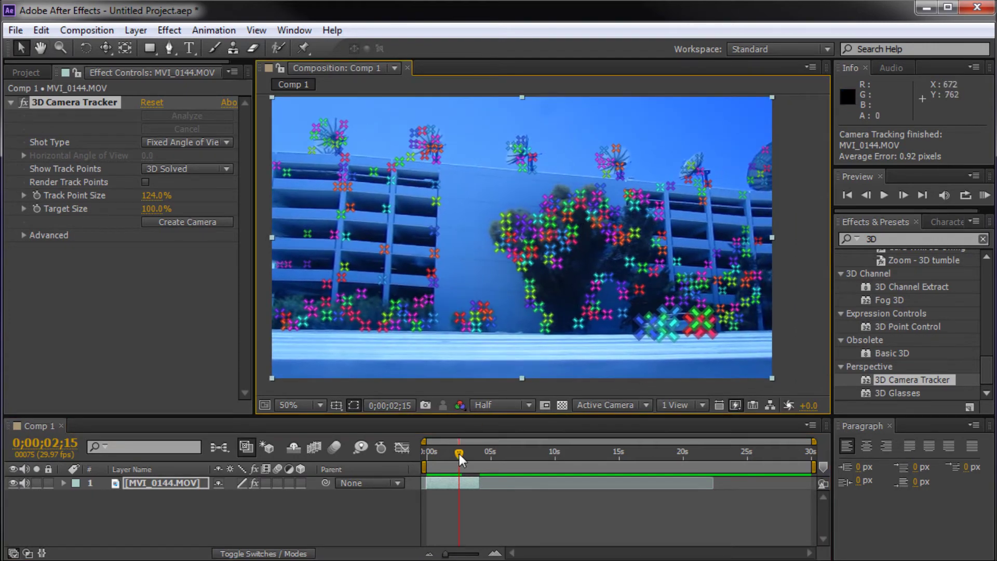
{"action": "left_click_drag", "start_coordinate": [459, 454], "coordinate": [464, 456]}
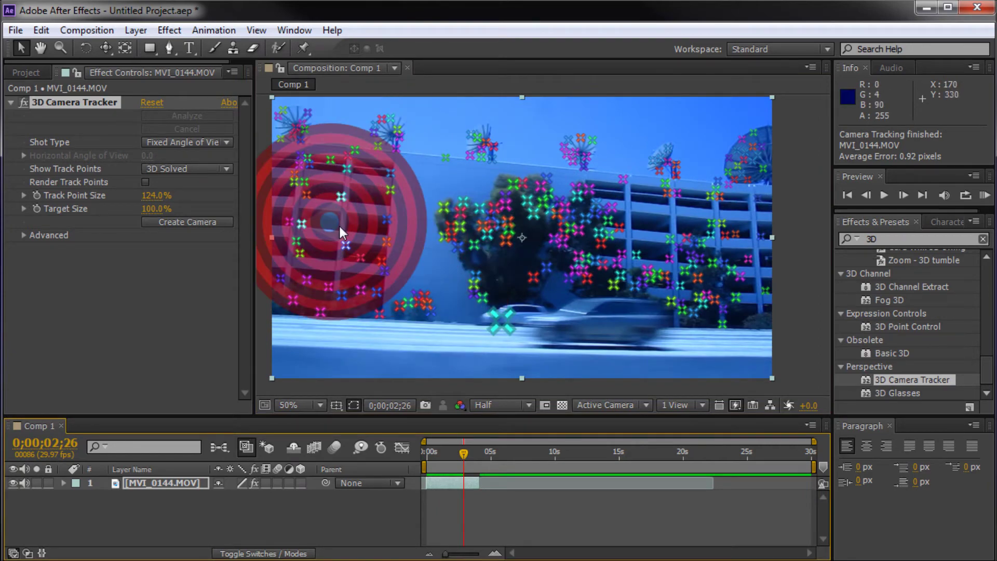
{"action": "left_click_drag", "start_coordinate": [453, 450], "coordinate": [449, 451]}
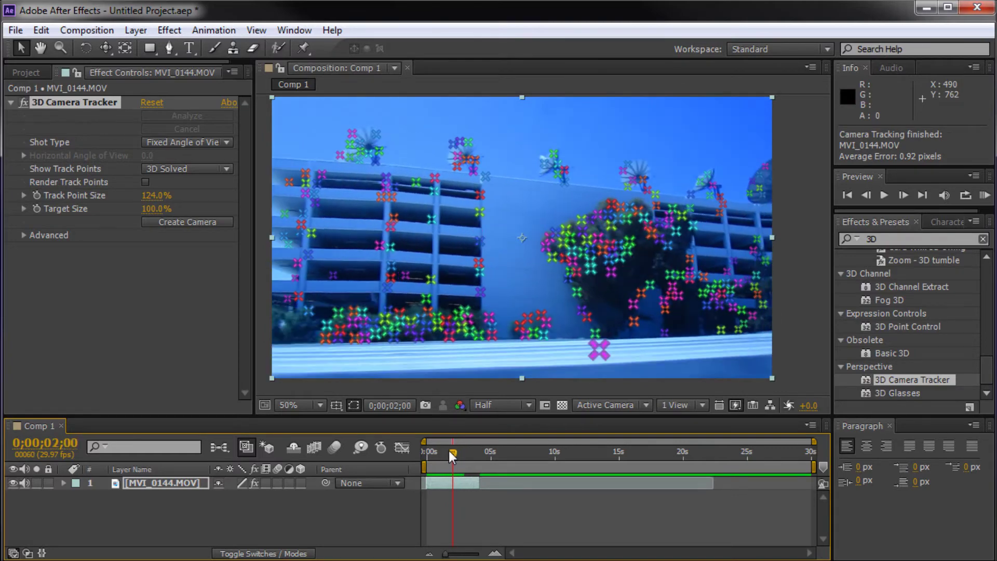
{"action": "left_click", "coordinate": [446, 219]}
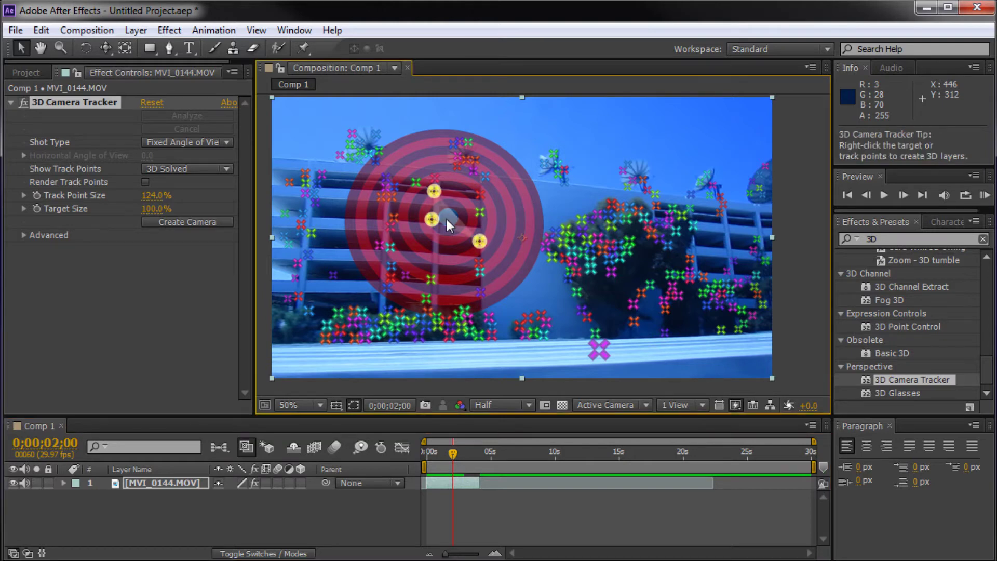
Create a text layer and tracker camera from the selected wall points
{"action": "right_click", "coordinate": [446, 219]}
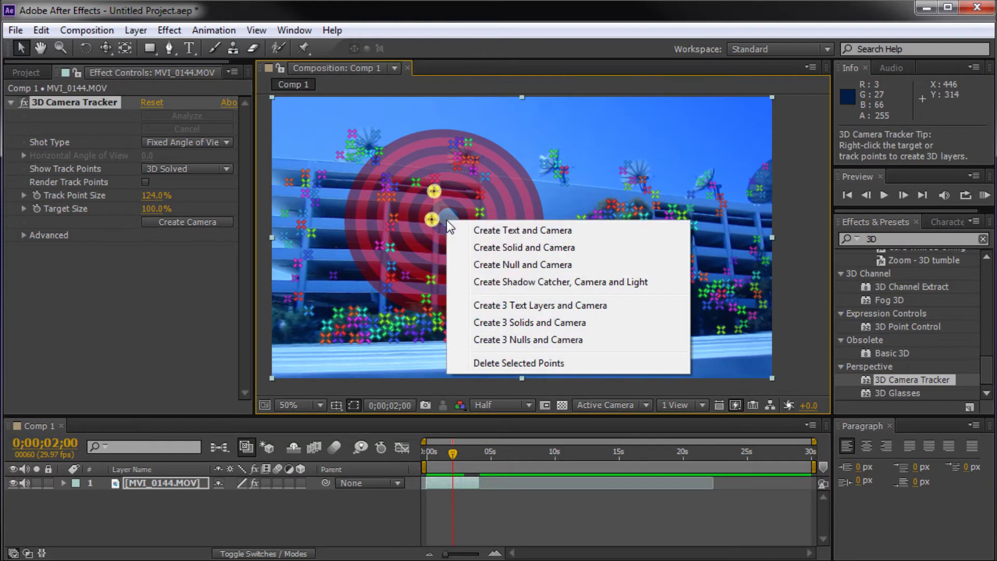
{"action": "left_click", "coordinate": [501, 235]}
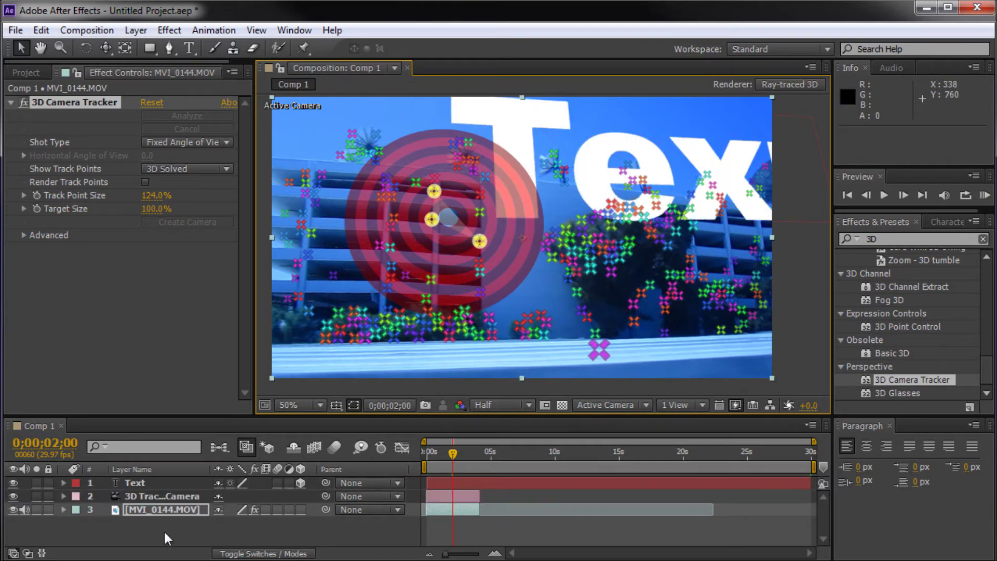
Select the new Text layer and scrub back toward the clip's start
{"action": "left_click", "coordinate": [135, 484]}
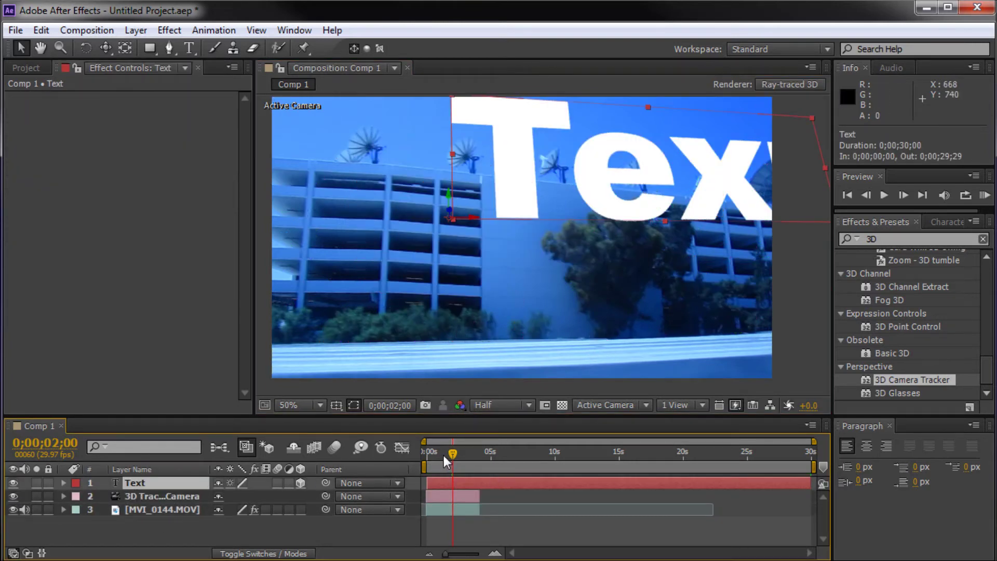
{"action": "mouse_move", "coordinate": [441, 456]}
{"action": "left_mouse_down"}
{"action": "mouse_move", "coordinate": [431, 456]}
{"action": "mouse_move", "coordinate": [476, 467]}
{"action": "mouse_move", "coordinate": [433, 473]}
{"action": "left_mouse_up"}
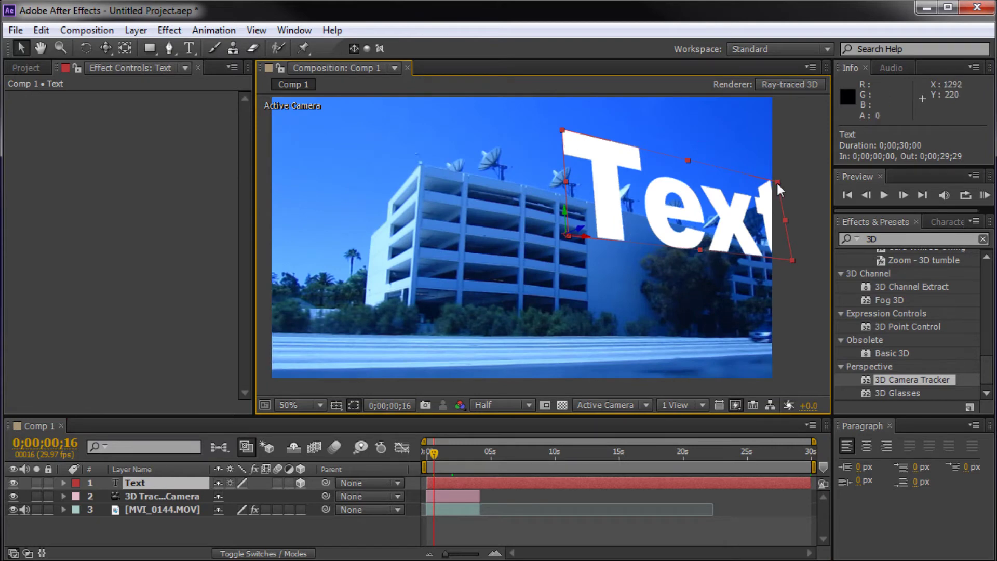
Scale the placeholder Text down onto the wall, then scrub and preview from frame 0
{"action": "left_click_drag", "start_coordinate": [776, 183], "coordinate": [530, 248]}
{"action": "key", "text": "period"}
{"action": "key", "text": "period"}
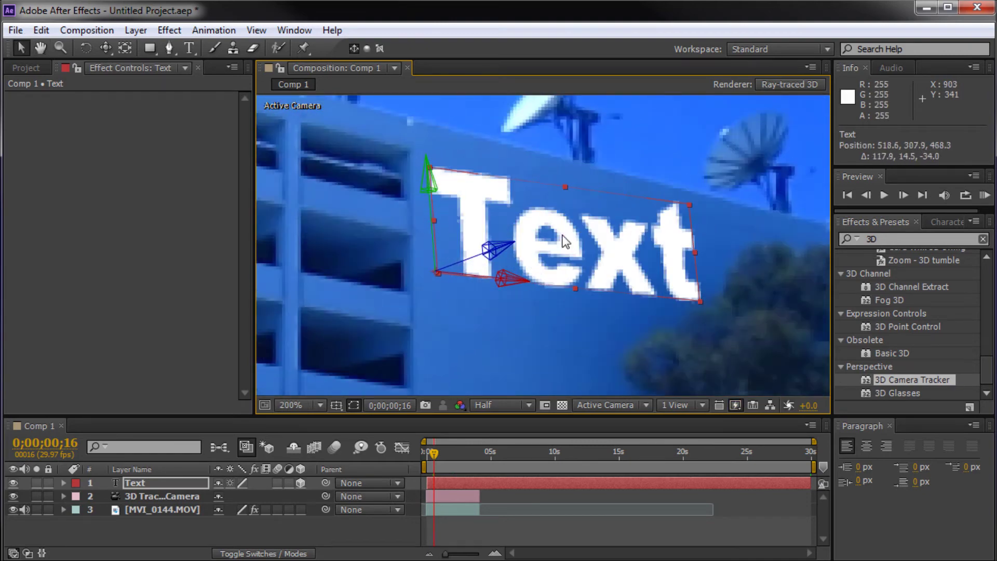
{"action": "key", "text": "comma"}
{"action": "key", "text": "comma"}
{"action": "left_click", "coordinate": [763, 253]}
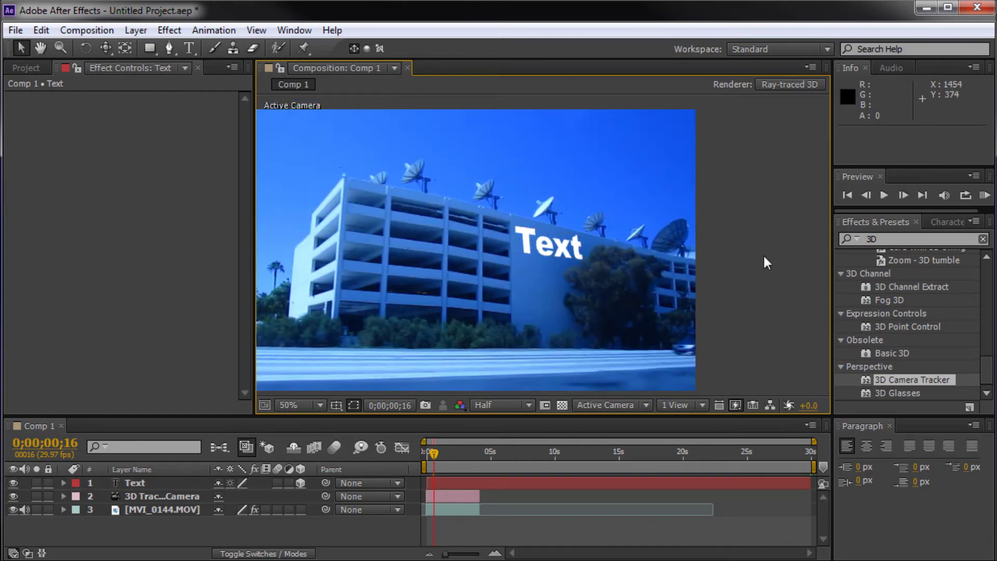
{"action": "left_click_drag", "start_coordinate": [435, 451], "coordinate": [411, 465]}
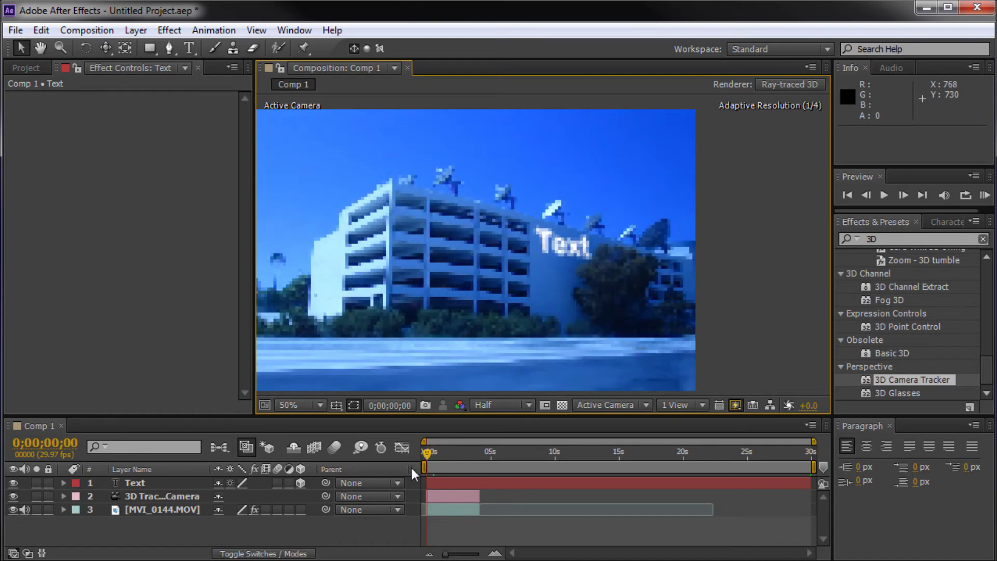
{"action": "key", "text": "KP_0"}
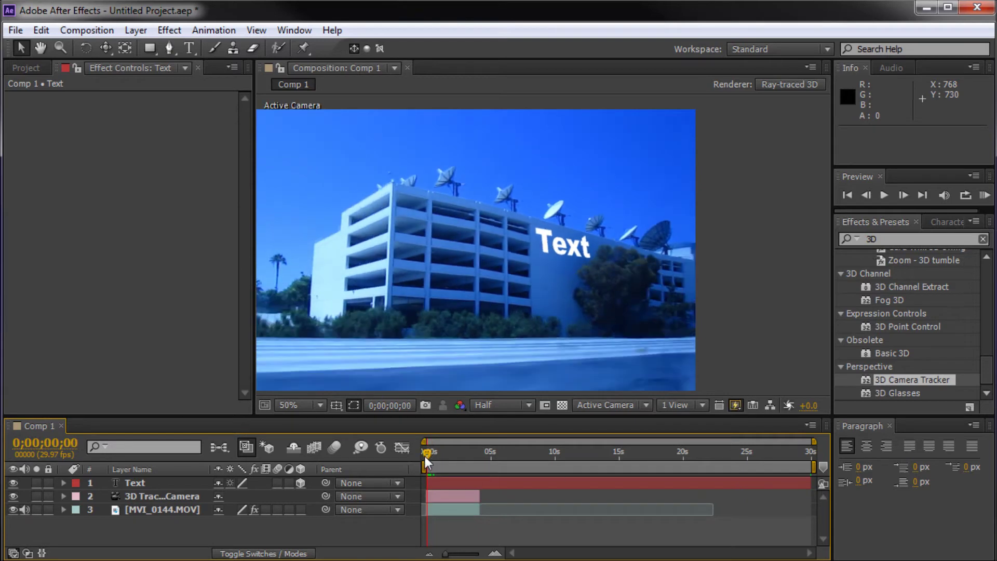
Fine-tune the Text layer's position and shrink it slightly so it sits on the building wall
{"action": "scroll", "coordinate": [571, 244], "scroll_direction": "up", "scroll_amount": 2}
{"action": "scroll", "coordinate": [597, 228], "scroll_direction": "up", "scroll_amount": 2}
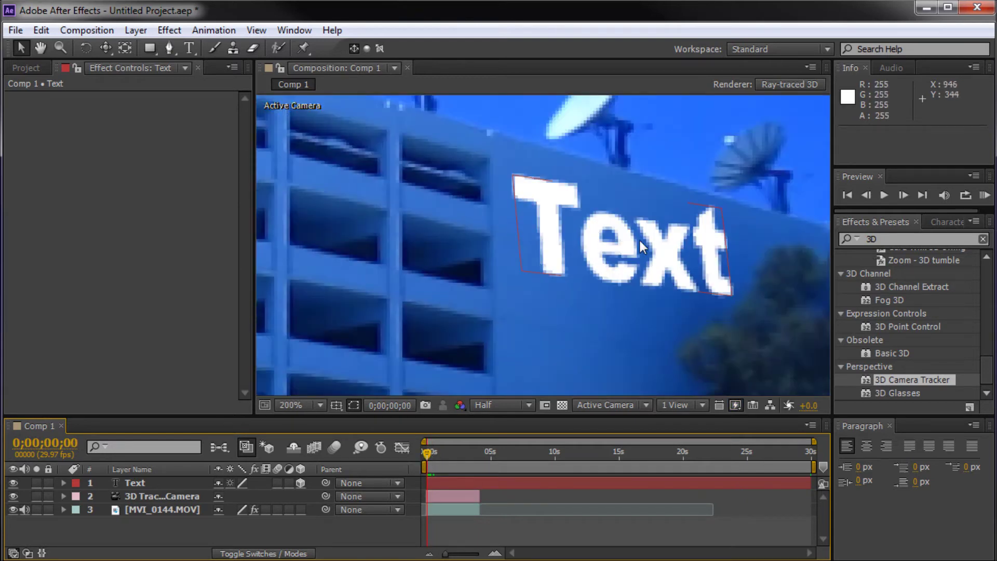
{"action": "left_click", "coordinate": [596, 235]}
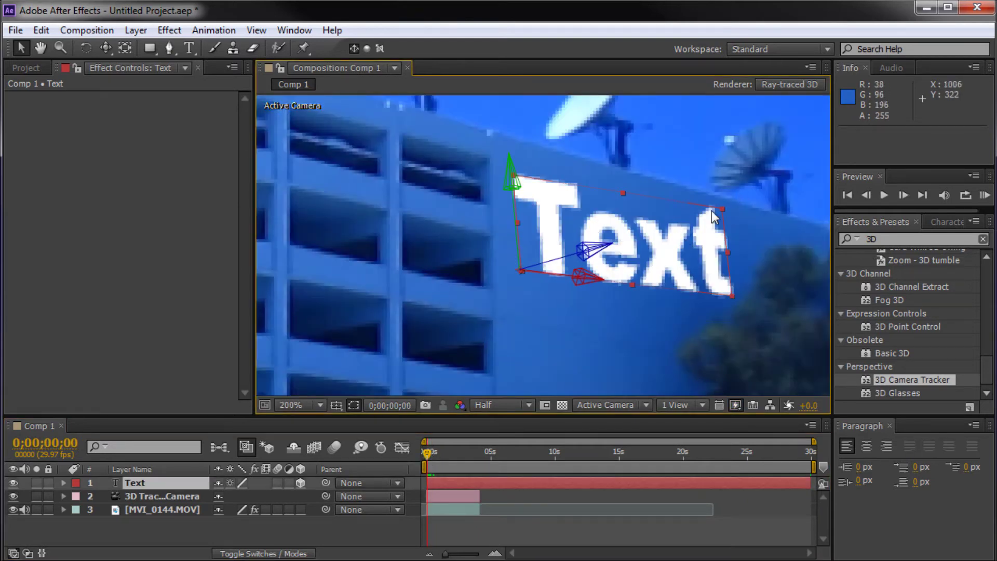
{"action": "left_click_drag", "start_coordinate": [563, 241], "coordinate": [549, 232]}
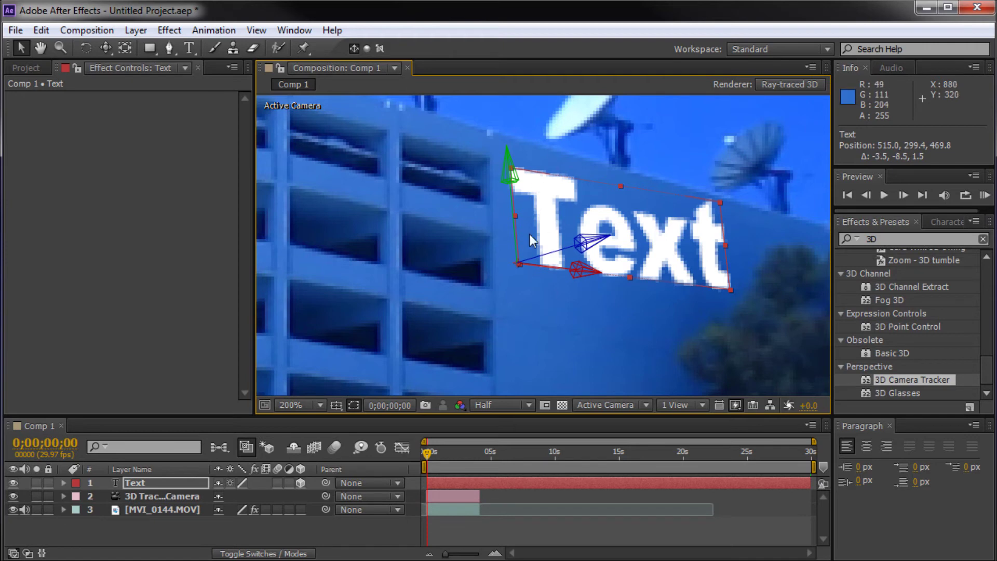
{"action": "left_click_drag", "start_coordinate": [551, 213], "coordinate": [553, 219]}
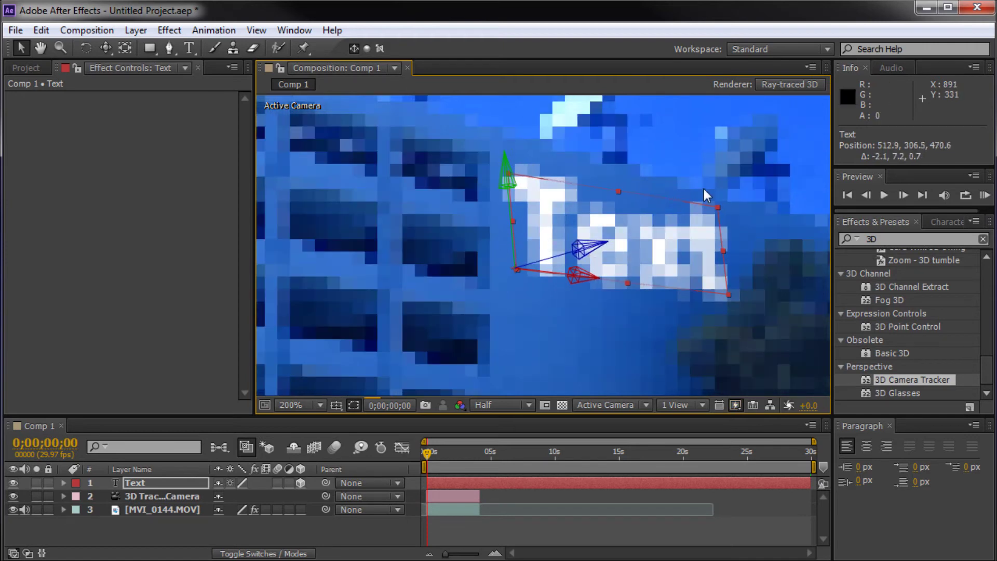
{"action": "left_click_drag", "start_coordinate": [717, 206], "coordinate": [705, 211]}
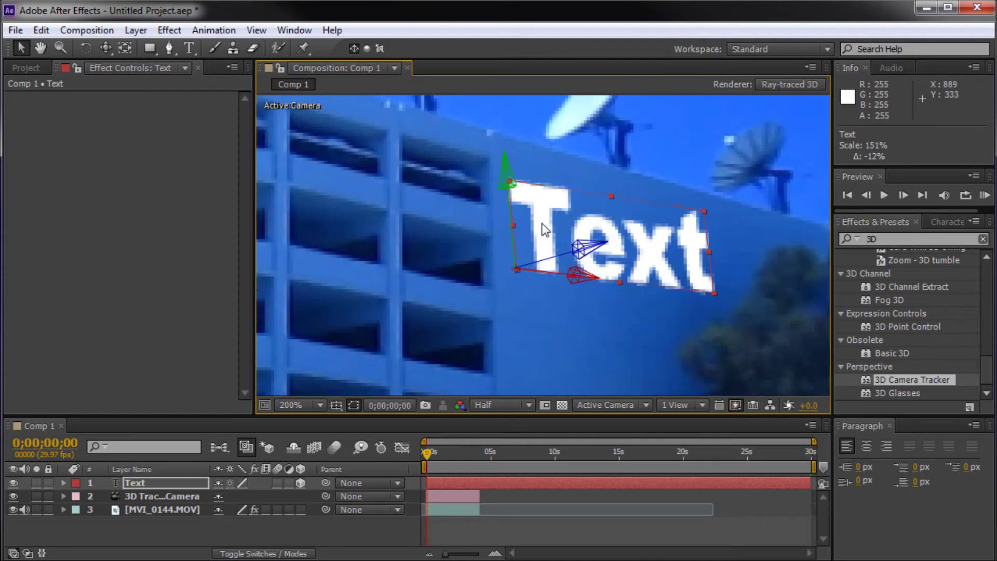
{"action": "left_click_drag", "start_coordinate": [543, 221], "coordinate": [542, 218]}
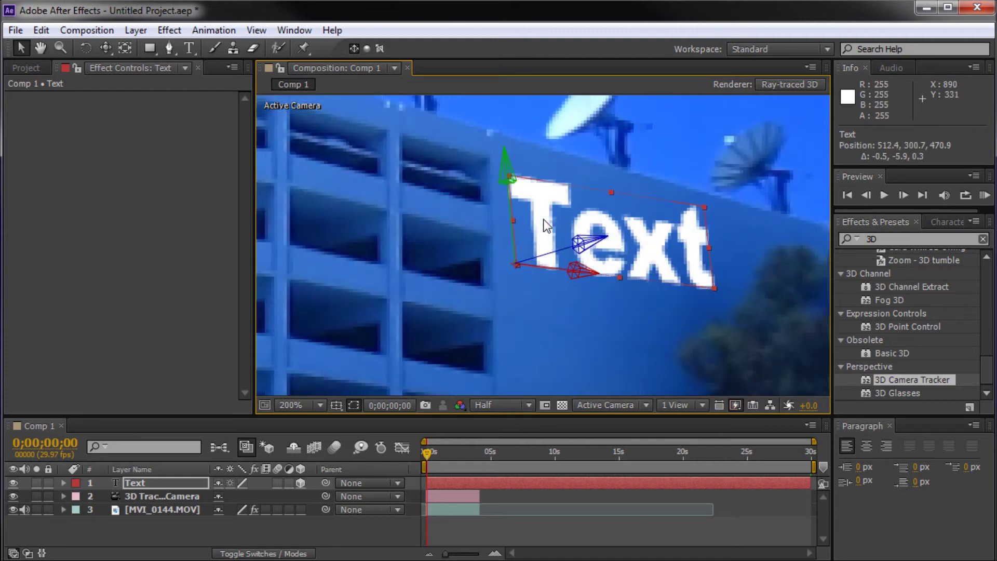
{"action": "left_click_drag", "start_coordinate": [536, 219], "coordinate": [537, 220]}
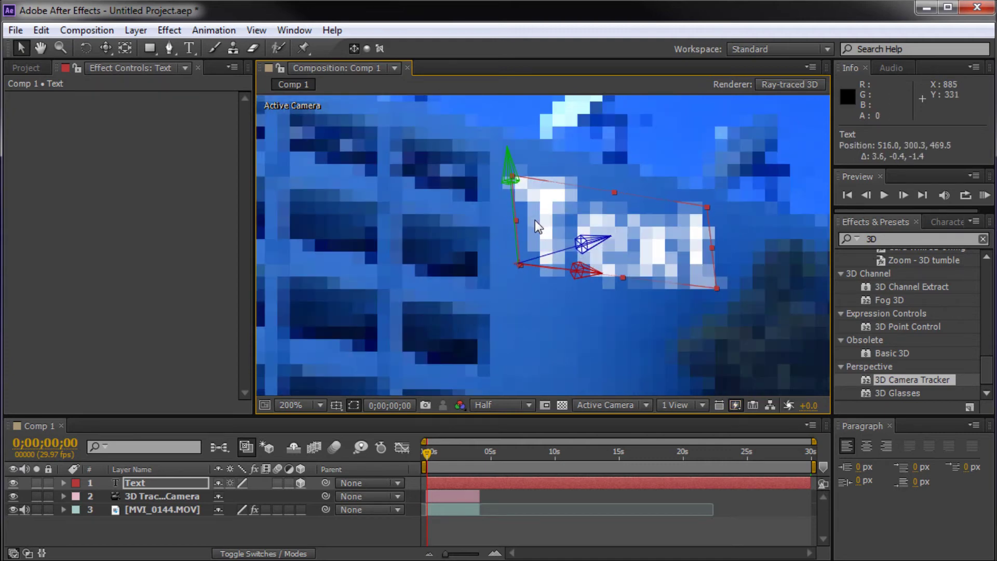
Set the Text layer's Z Rotation to +4° and move it up slightly on the wall
{"action": "left_click", "coordinate": [137, 477]}
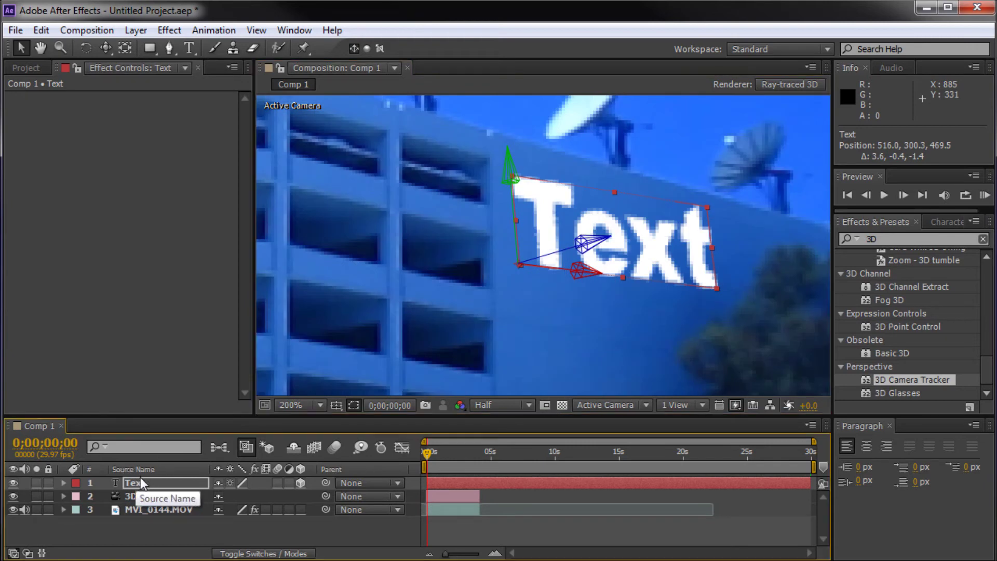
{"action": "key", "text": "r"}
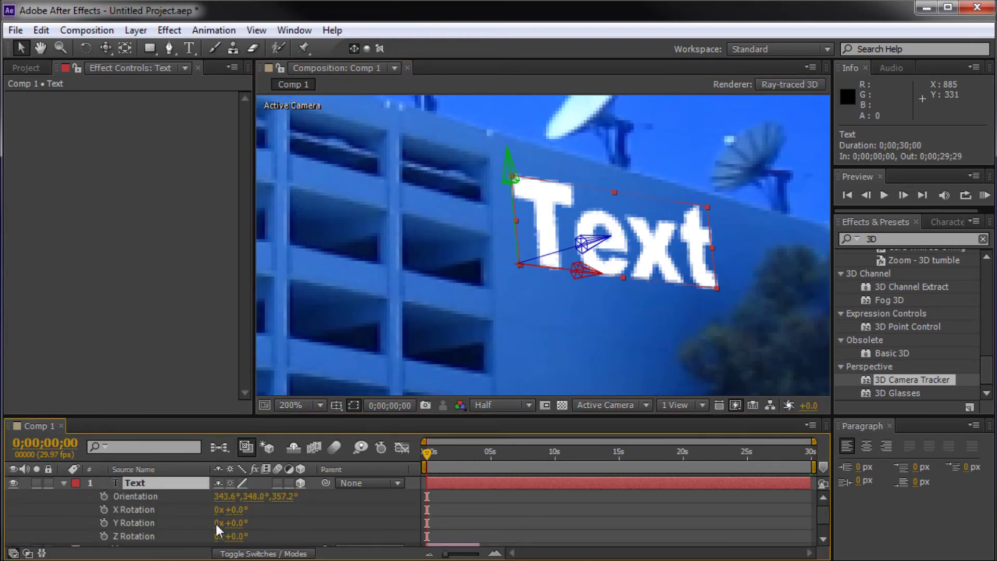
{"action": "left_click_drag", "start_coordinate": [236, 533], "coordinate": [238, 535]}
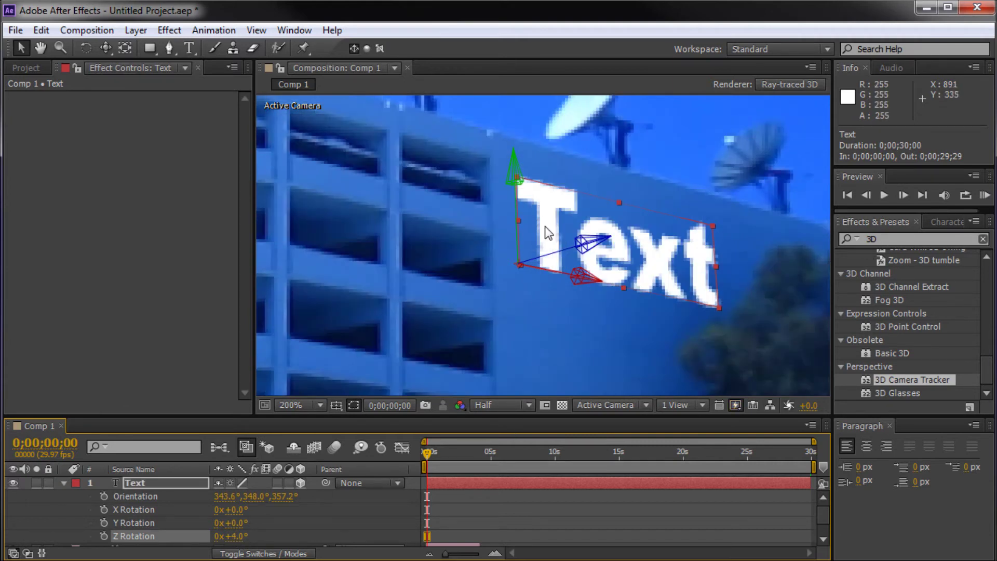
{"action": "left_click_drag", "start_coordinate": [544, 233], "coordinate": [538, 242]}
{"action": "scroll", "coordinate": [605, 159], "scroll_direction": "down", "scroll_amount": 3}
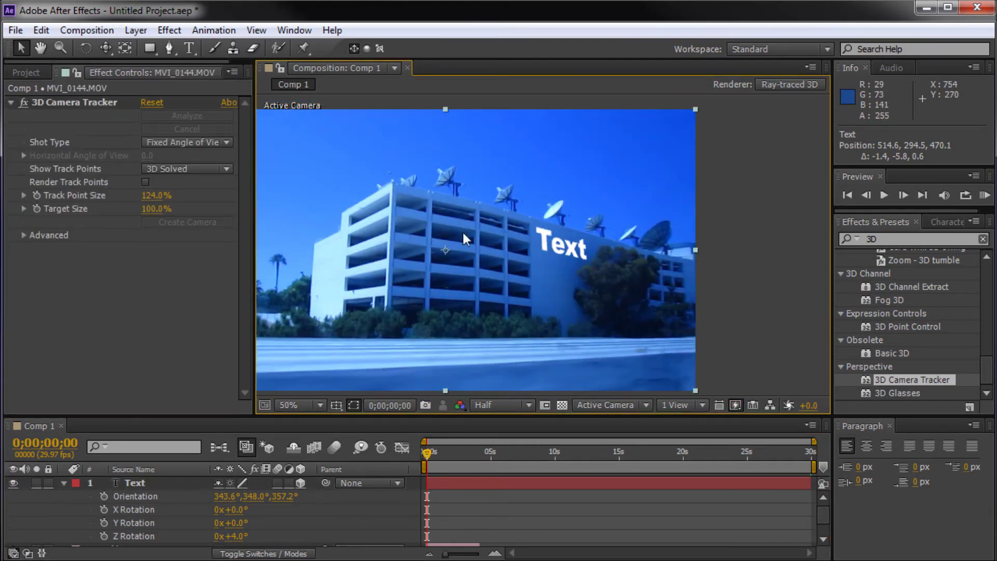
At about two seconds, collapse the Text layer and check the 3D Tracker Camera's keyframes with U
{"action": "mouse_move", "coordinate": [428, 455]}
{"action": "left_mouse_down"}
{"action": "mouse_move", "coordinate": [478, 458]}
{"action": "mouse_move", "coordinate": [424, 464]}
{"action": "left_mouse_up"}
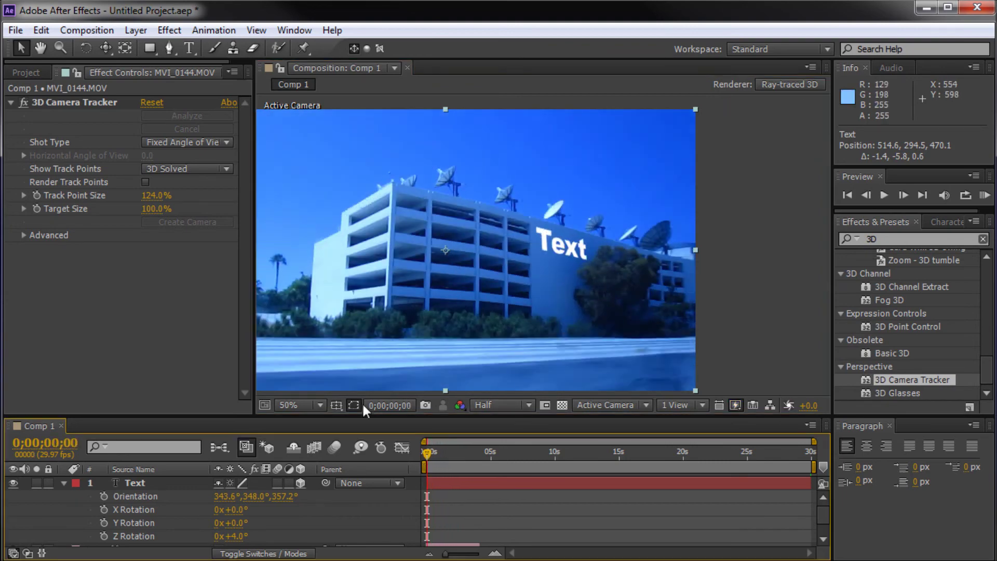
{"action": "left_click", "coordinate": [62, 483]}
{"action": "left_click", "coordinate": [158, 496]}
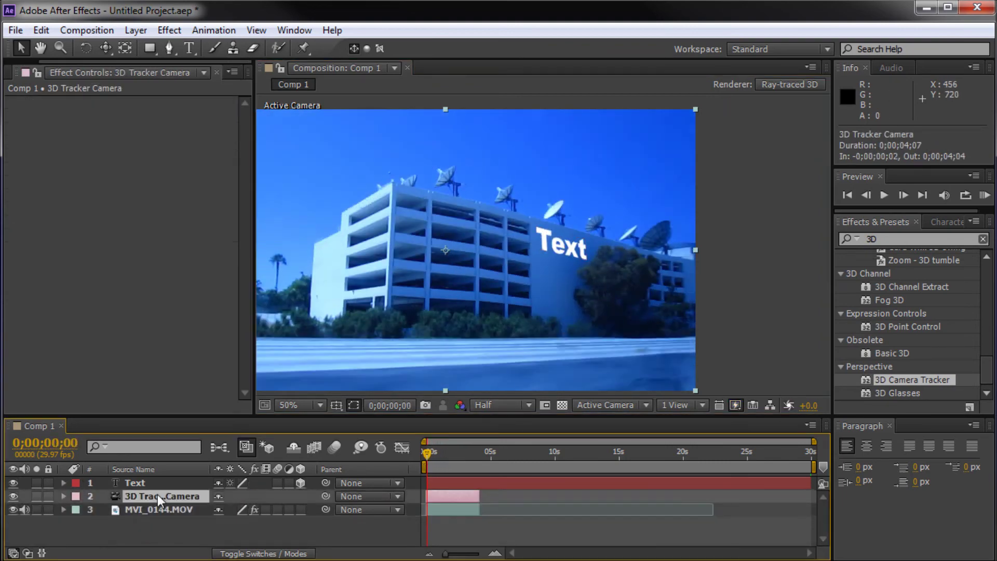
{"action": "key", "text": "u"}
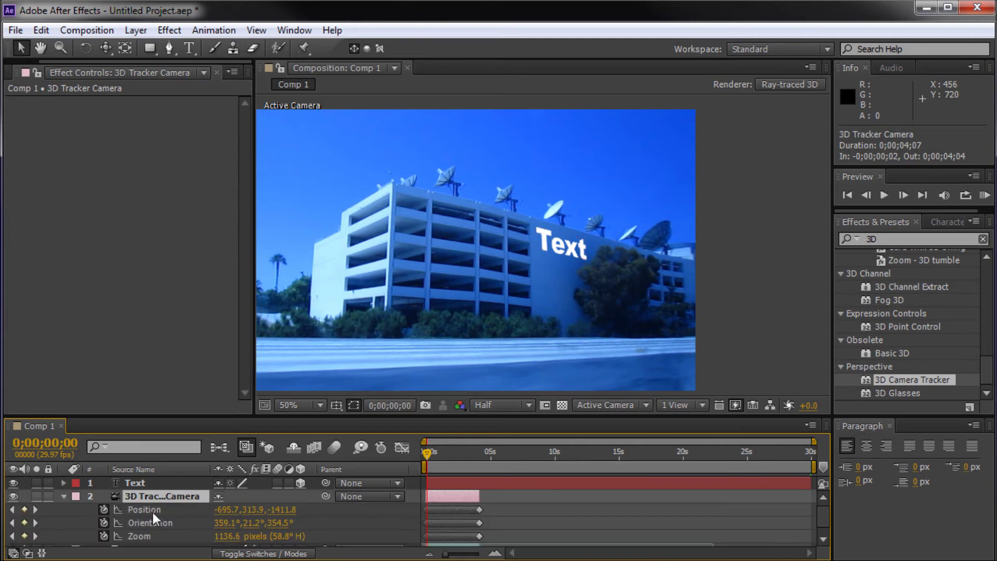
{"action": "key", "text": "u"}
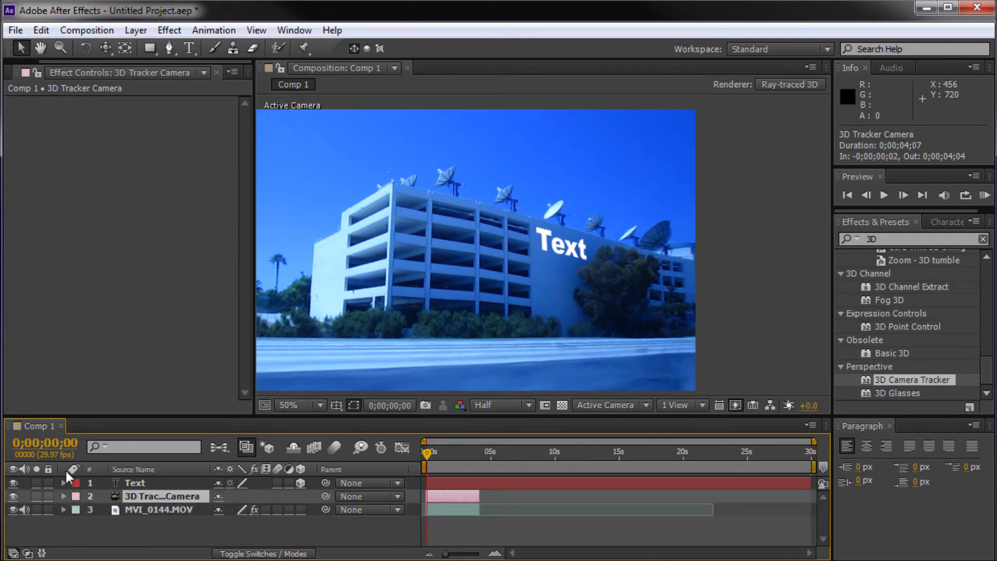
Reselect the Text layer, preview back to the first frame, then deselect it
{"action": "left_click", "coordinate": [139, 483]}
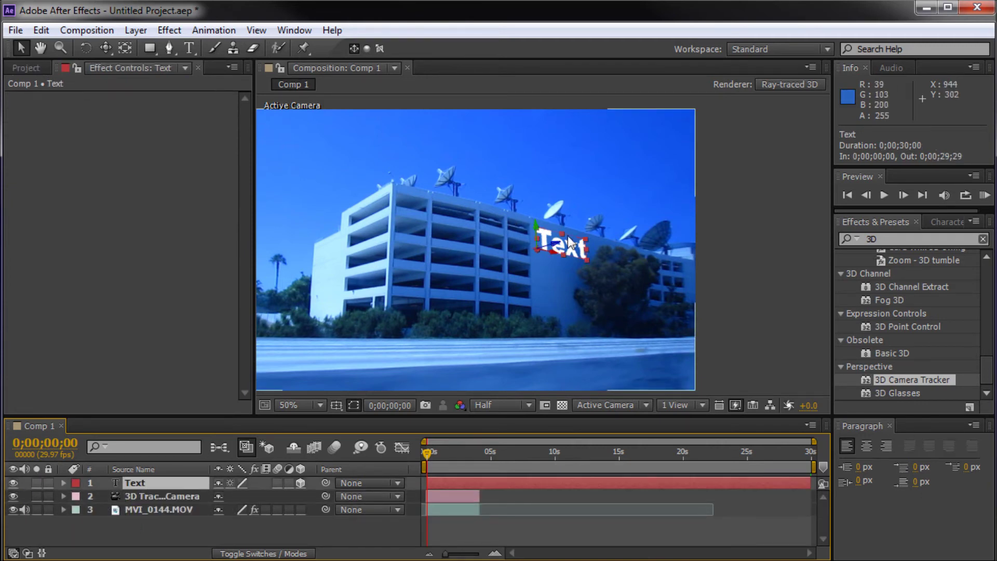
{"action": "left_click_drag", "start_coordinate": [439, 452], "coordinate": [423, 455]}
{"action": "left_click", "coordinate": [751, 269]}
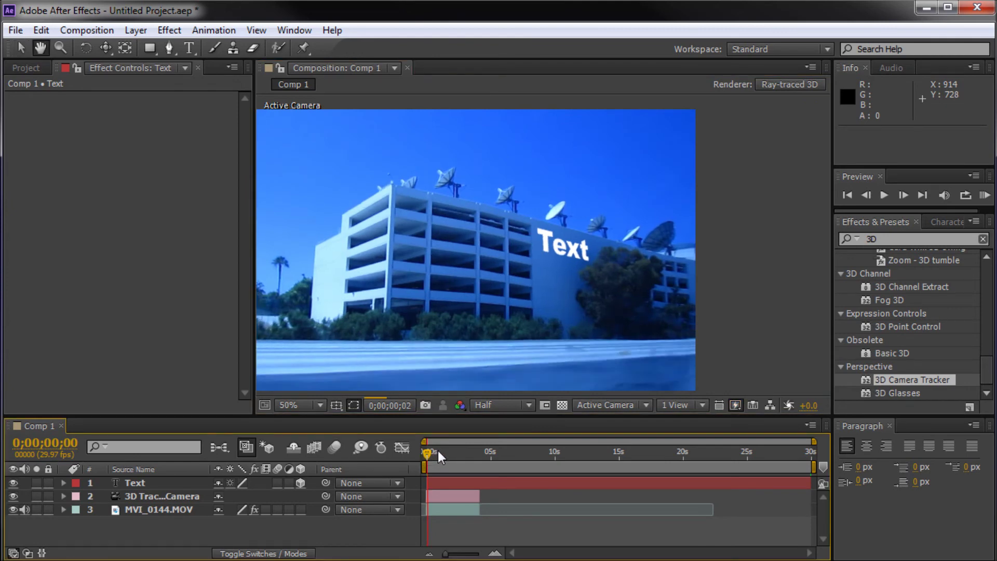
At frame 0;00;02;17, move the Text right and up onto the building wall
{"action": "left_click_drag", "start_coordinate": [440, 449], "coordinate": [426, 450]}
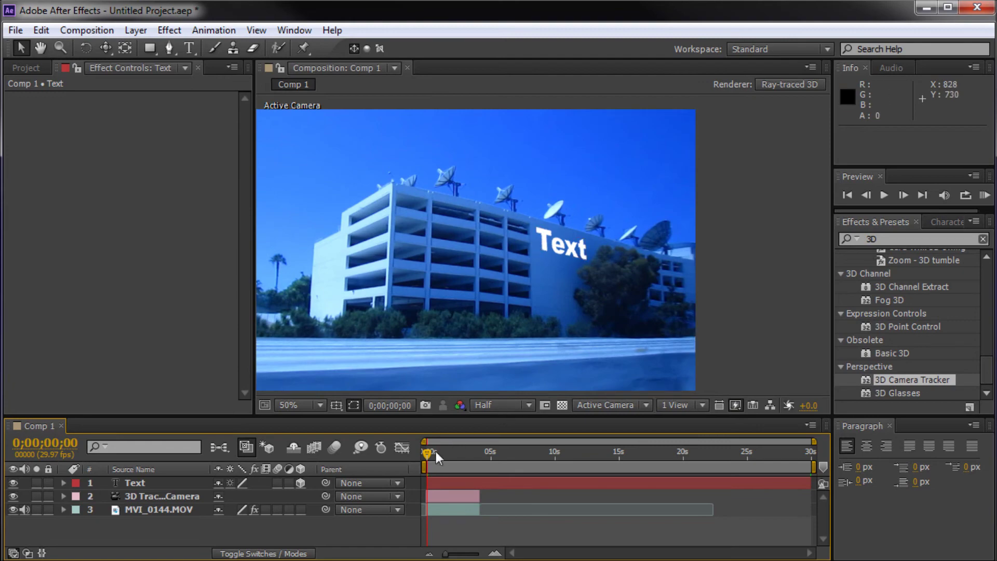
{"action": "left_click_drag", "start_coordinate": [435, 452], "coordinate": [447, 453]}
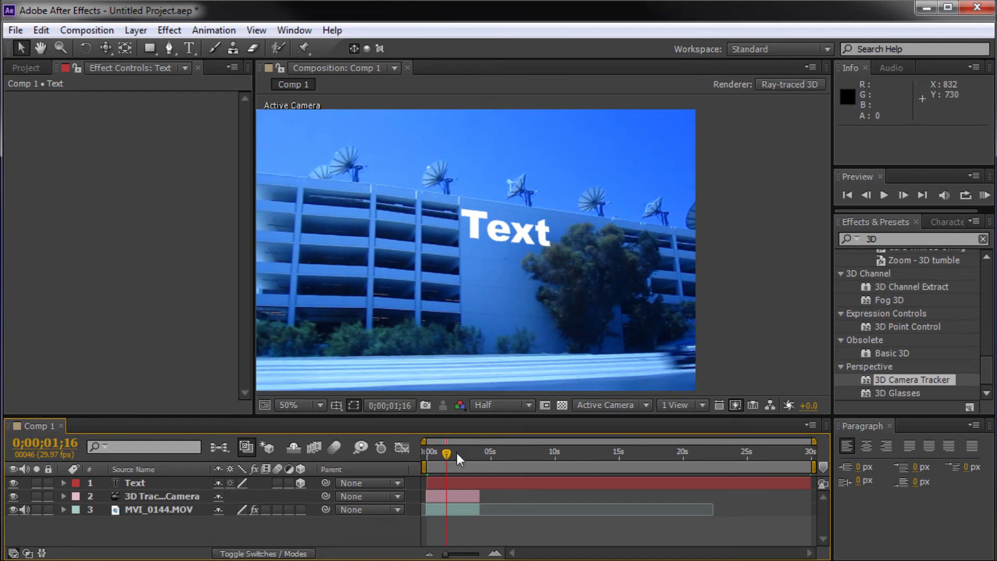
{"action": "left_click_drag", "start_coordinate": [456, 450], "coordinate": [459, 453]}
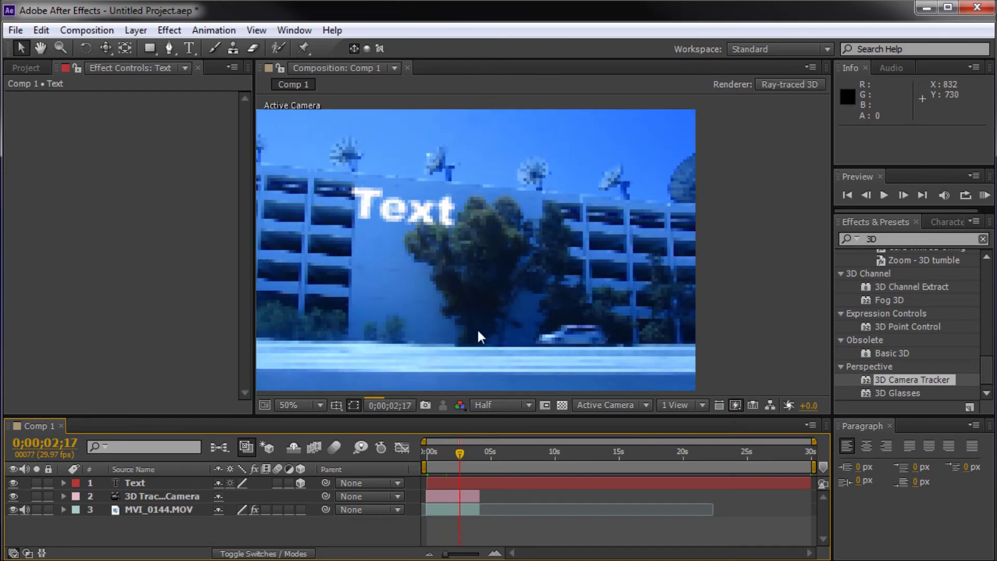
{"action": "left_click", "coordinate": [406, 211]}
{"action": "left_click_drag", "start_coordinate": [390, 213], "coordinate": [398, 211]}
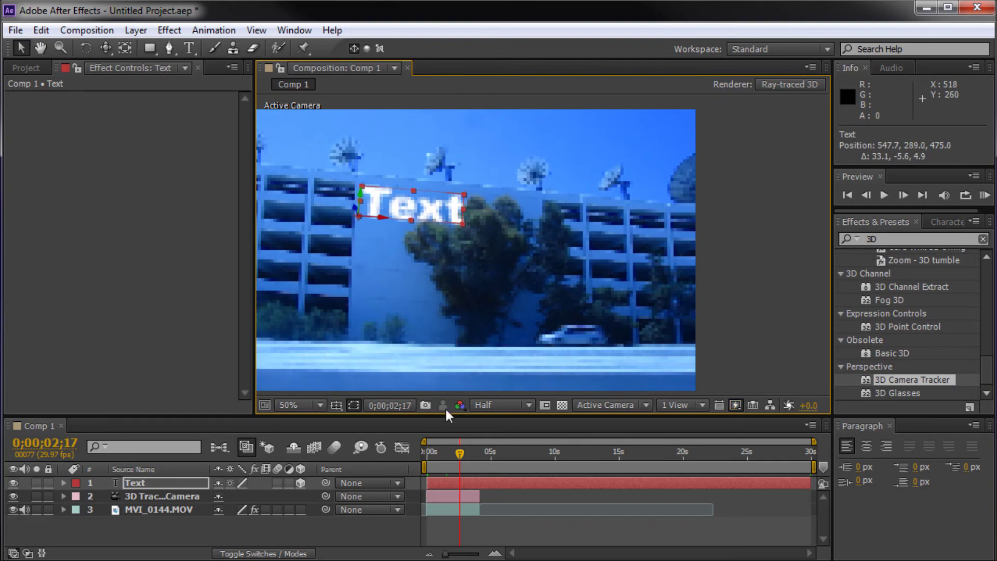
At frame 0;00;01;29, shift the Text slightly left, then deselect it and rewind to the start
{"action": "mouse_move", "coordinate": [456, 448]}
{"action": "left_mouse_down"}
{"action": "mouse_move", "coordinate": [427, 455]}
{"action": "mouse_move", "coordinate": [450, 455]}
{"action": "left_mouse_up"}
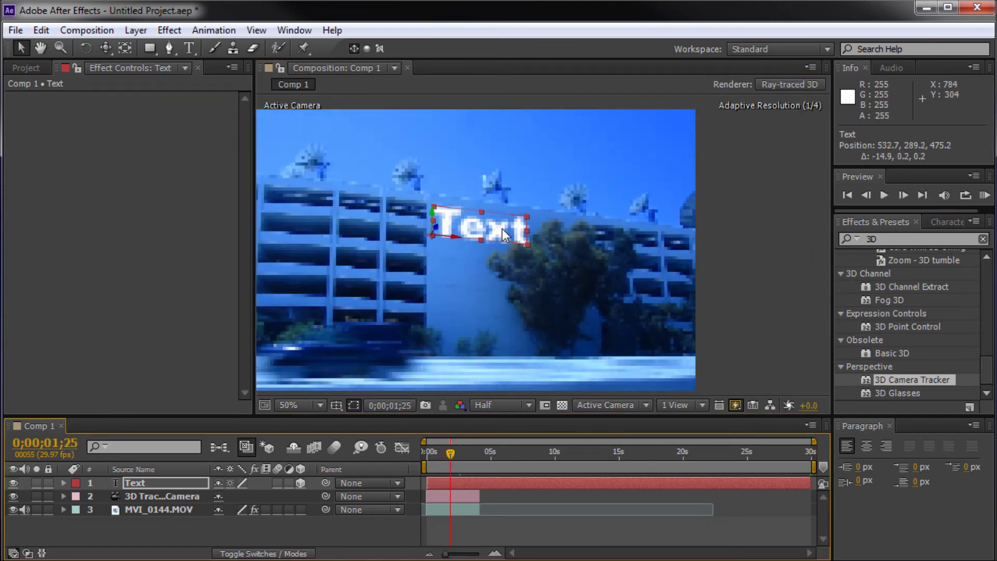
{"action": "left_click_drag", "start_coordinate": [502, 228], "coordinate": [496, 228]}
{"action": "left_click", "coordinate": [725, 207]}
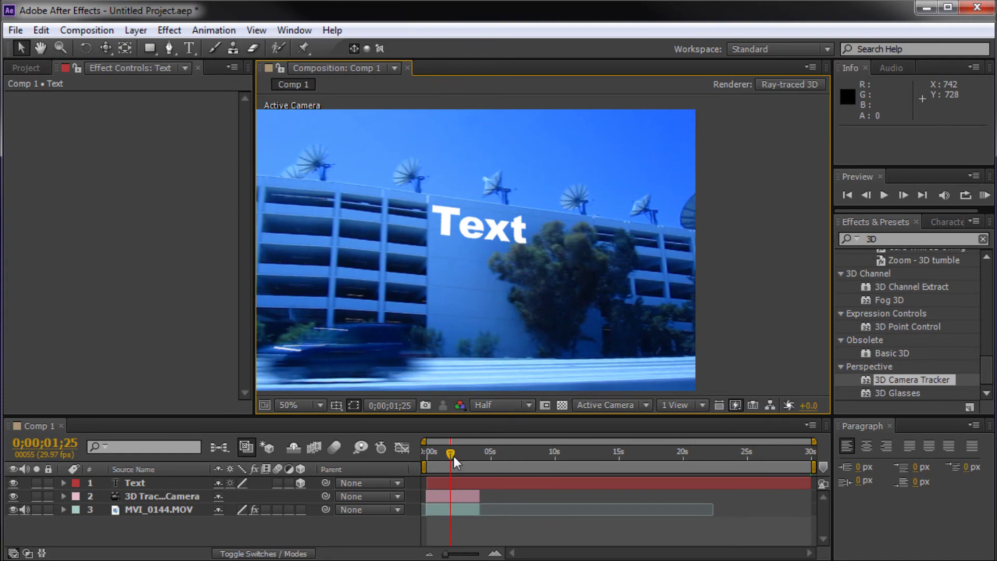
{"action": "left_click_drag", "start_coordinate": [448, 457], "coordinate": [417, 457]}
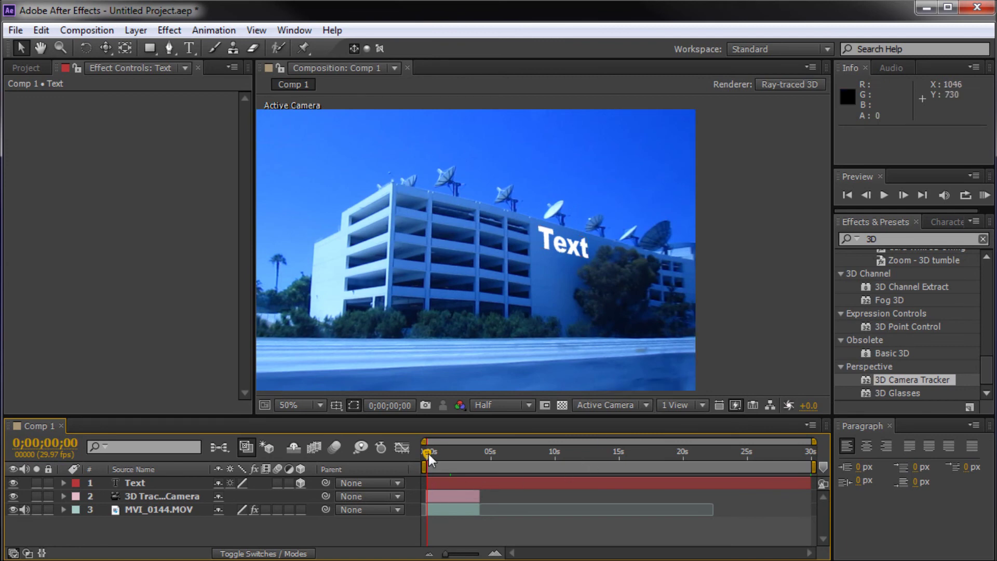
{"action": "mouse_move", "coordinate": [428, 454]}
{"action": "left_mouse_down"}
{"action": "mouse_move", "coordinate": [454, 453]}
{"action": "mouse_move", "coordinate": [418, 452]}
{"action": "left_mouse_up"}
{"action": "left_click", "coordinate": [741, 241]}
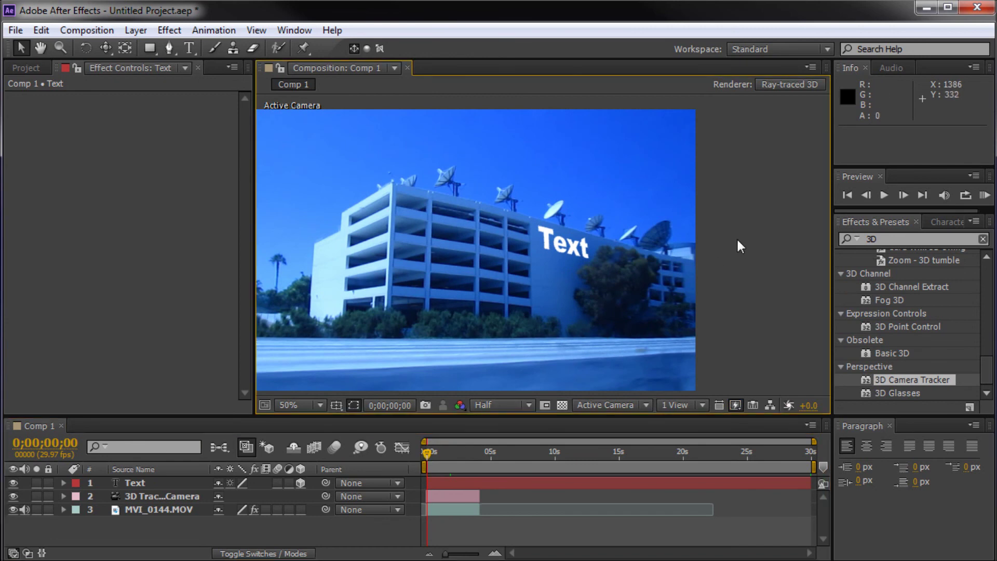
{"action": "left_click", "coordinate": [574, 248]}
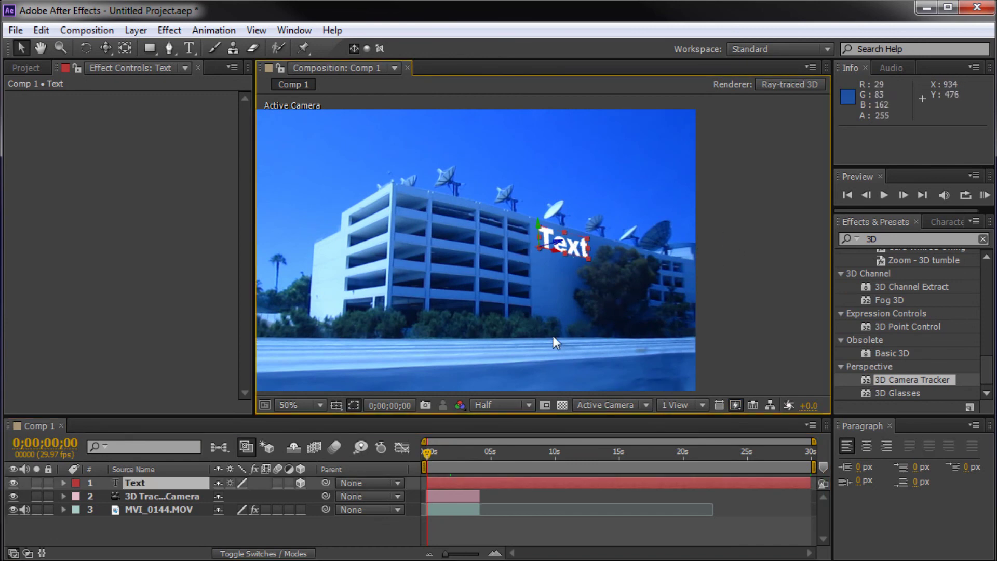
{"action": "left_click", "coordinate": [751, 270]}
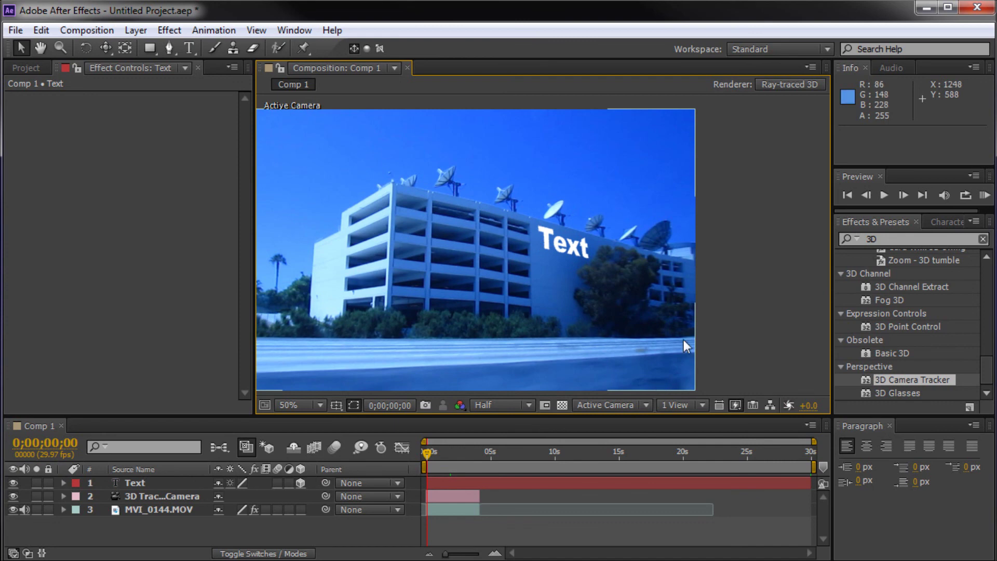
{"action": "left_click", "coordinate": [579, 249]}
{"action": "left_click", "coordinate": [742, 205]}
{"action": "left_click", "coordinate": [578, 252]}
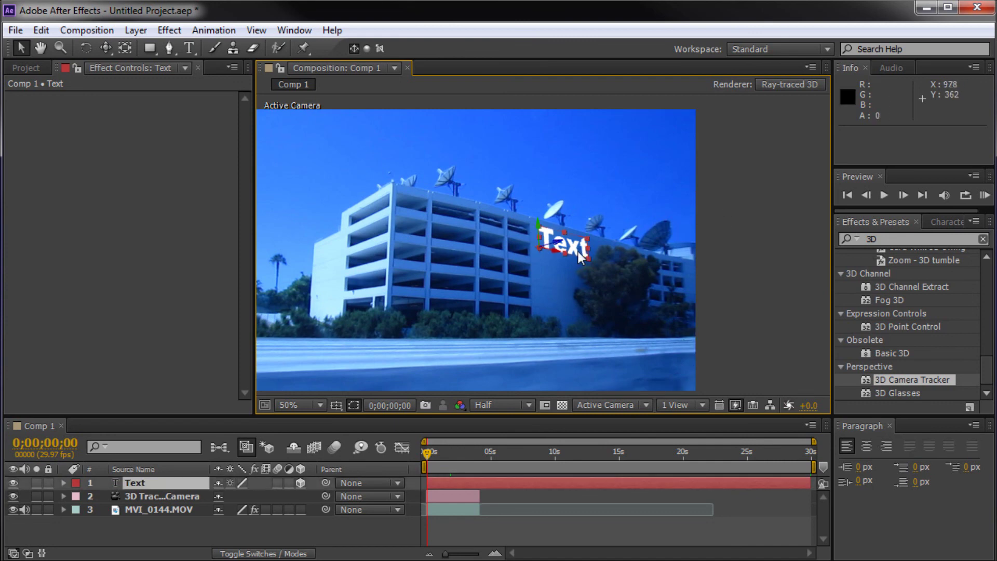
{"action": "mouse_move", "coordinate": [428, 455]}
{"action": "left_mouse_down"}
{"action": "mouse_move", "coordinate": [442, 457]}
{"action": "mouse_move", "coordinate": [432, 459]}
{"action": "left_mouse_up"}
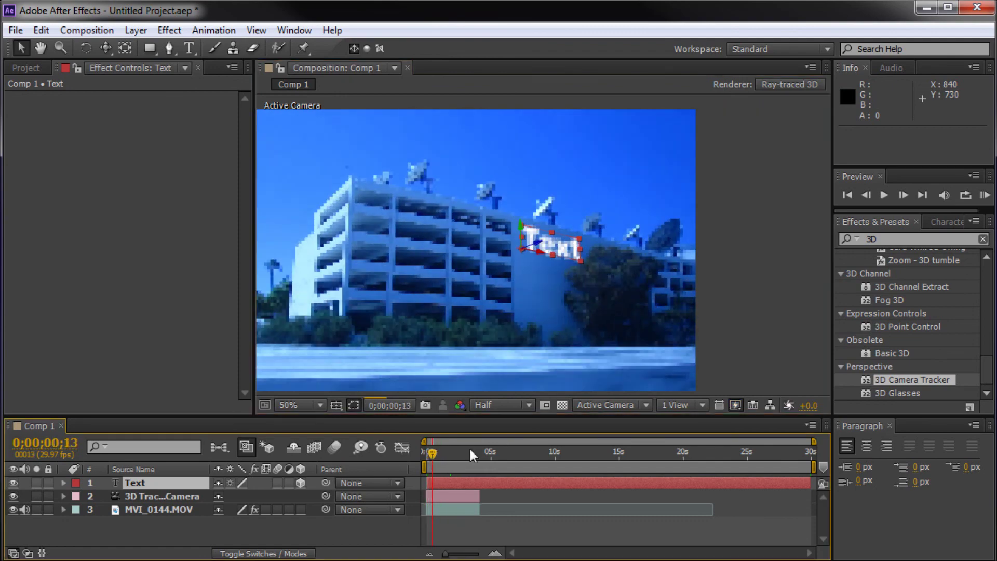
{"action": "left_click", "coordinate": [736, 256]}
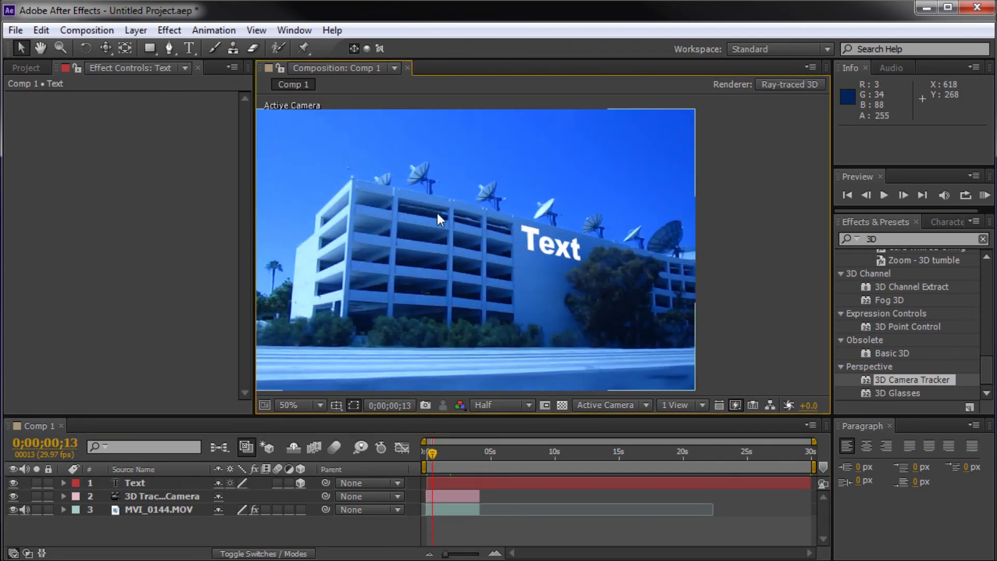